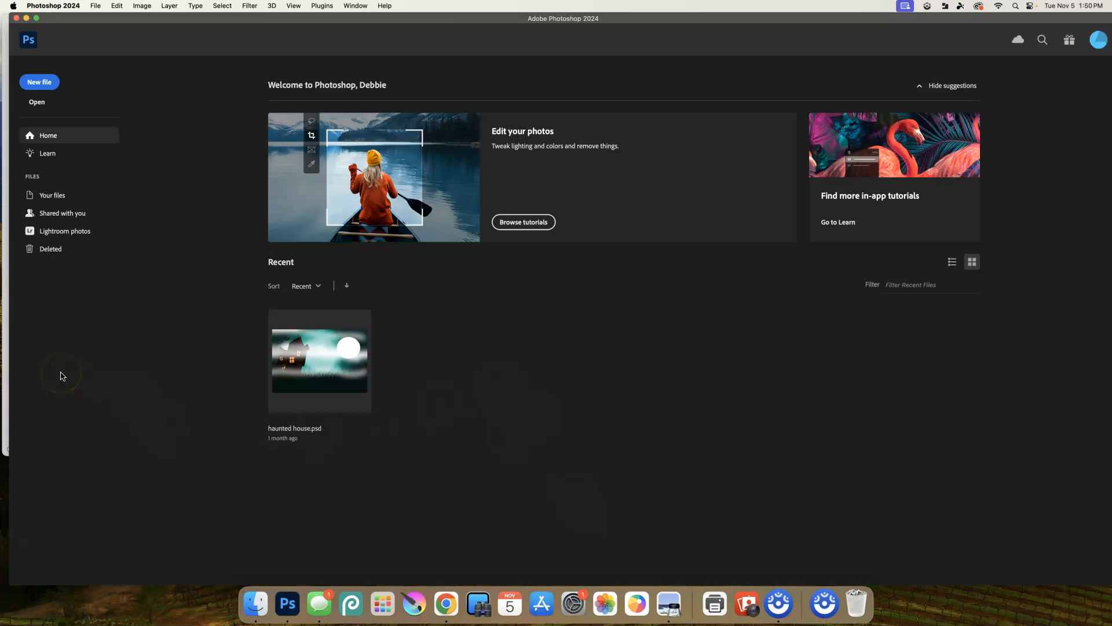
Step: Look through the six selectively colored example photos in Preview, from the lighthouse to the blue polka-dot dress, and close the window
click(4, 318)
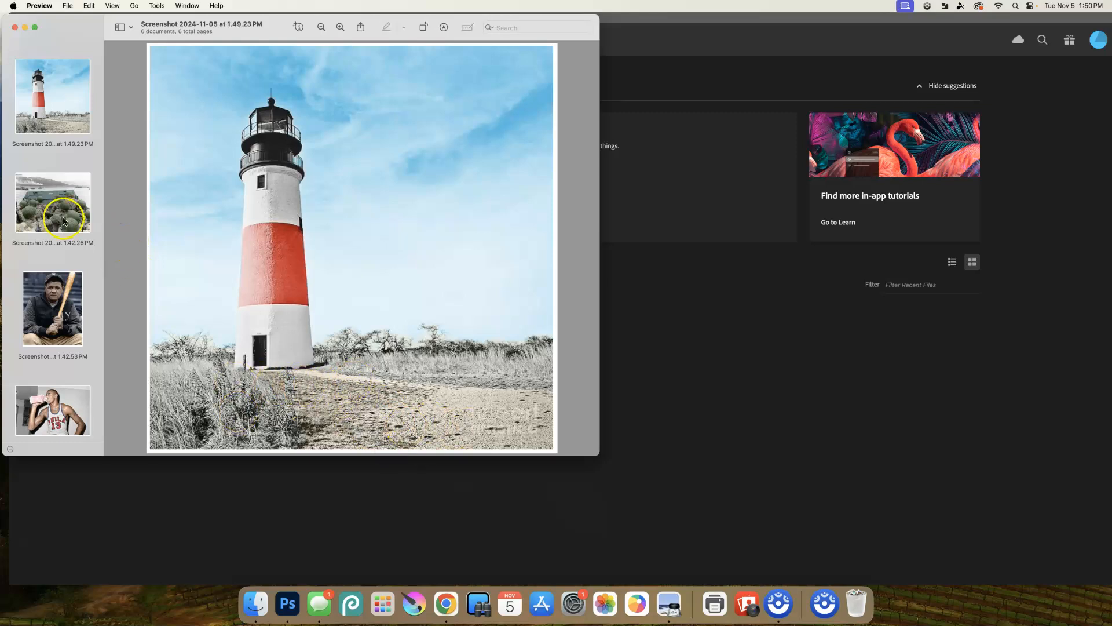
drag(598, 450, 833, 594)
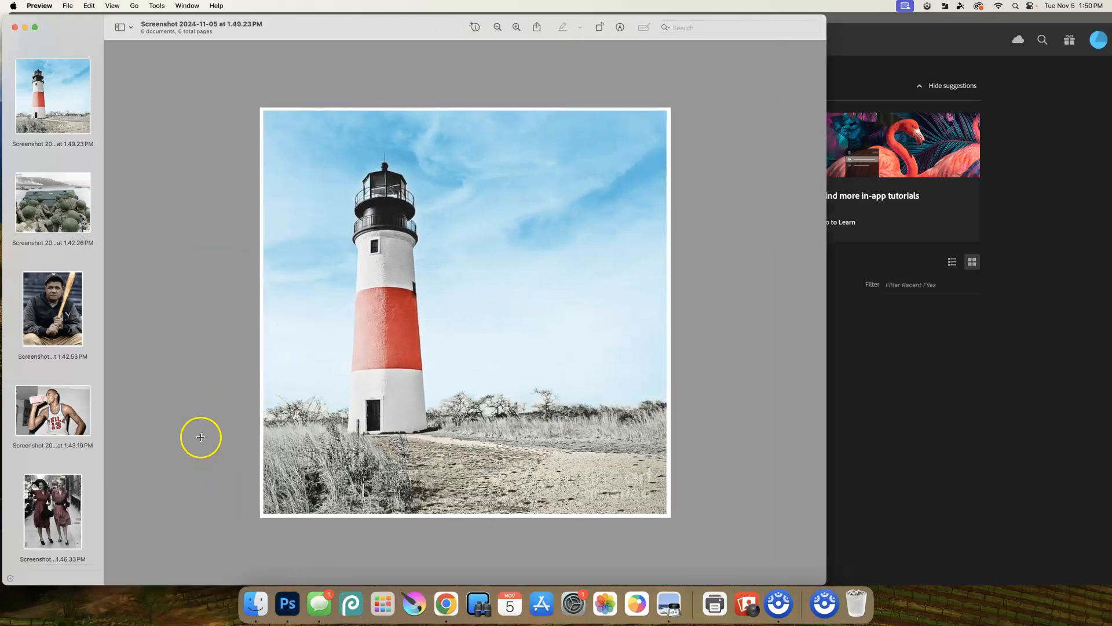
click(51, 223)
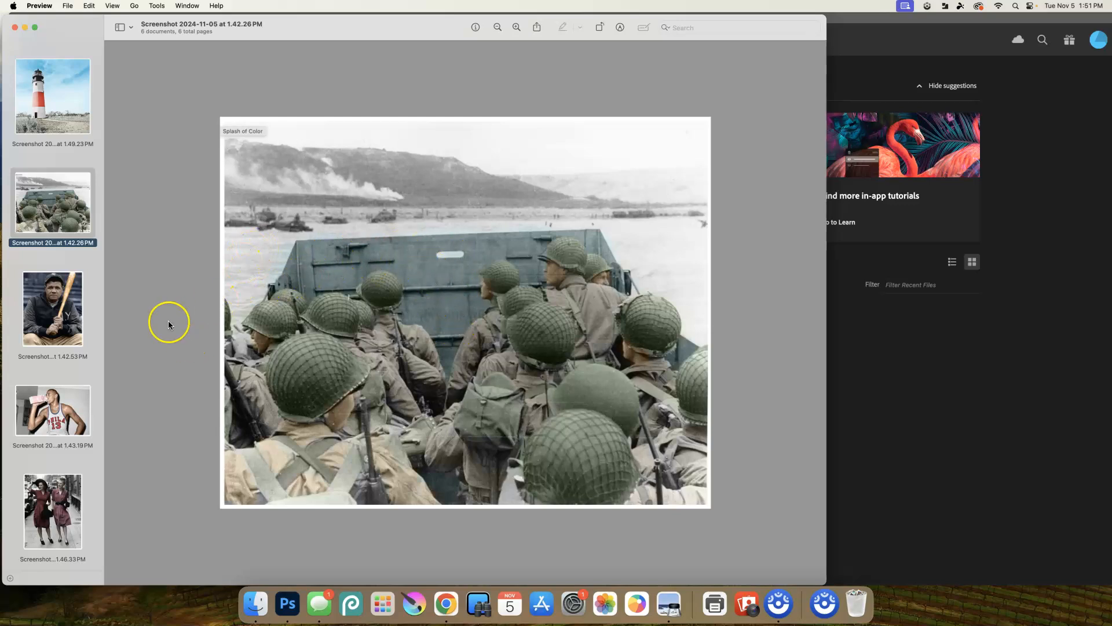
click(68, 325)
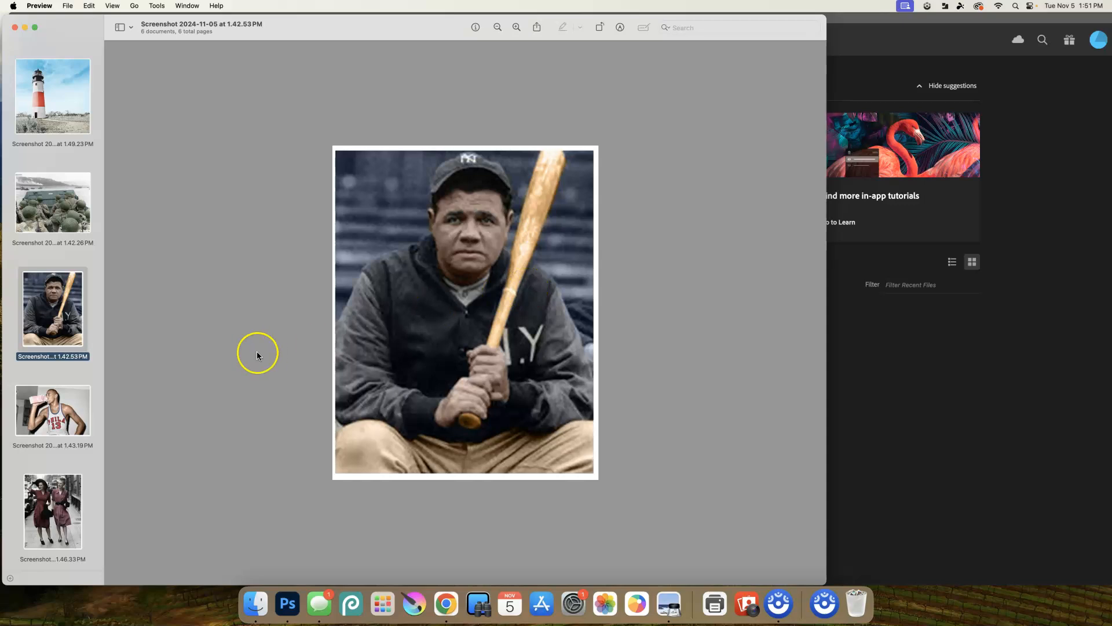
key(ctrl+Up)
key(ctrl+Up)
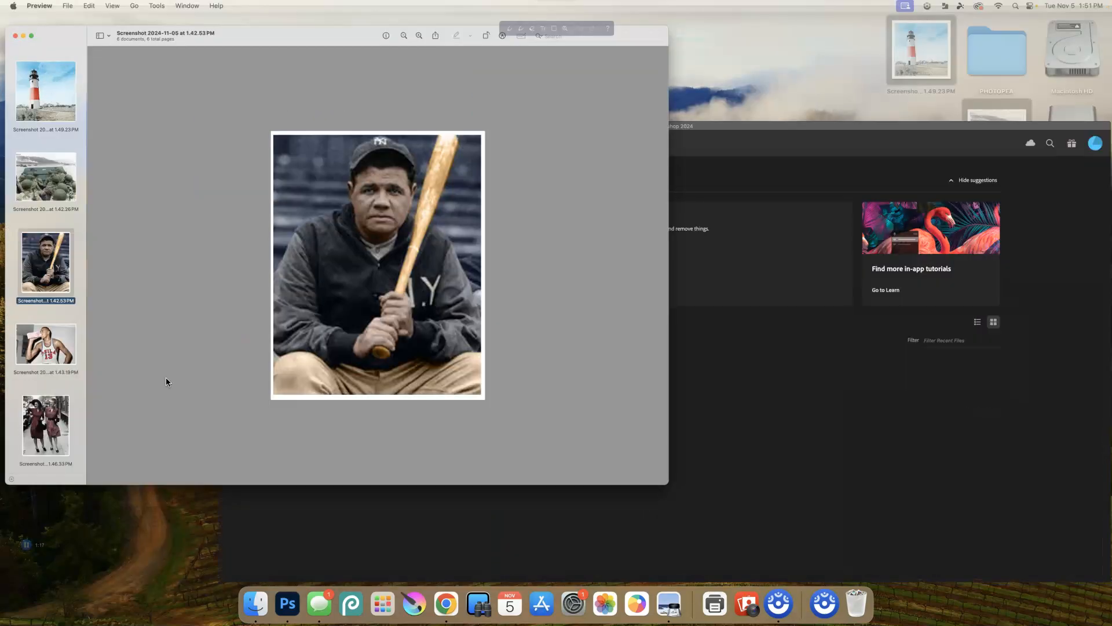
click(61, 407)
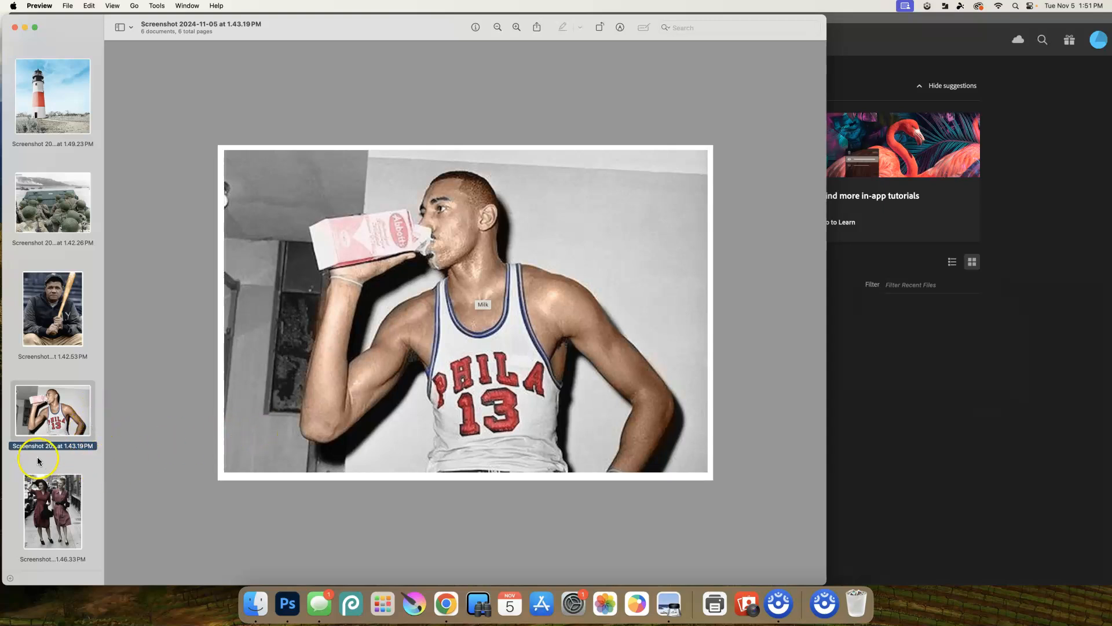
click(50, 497)
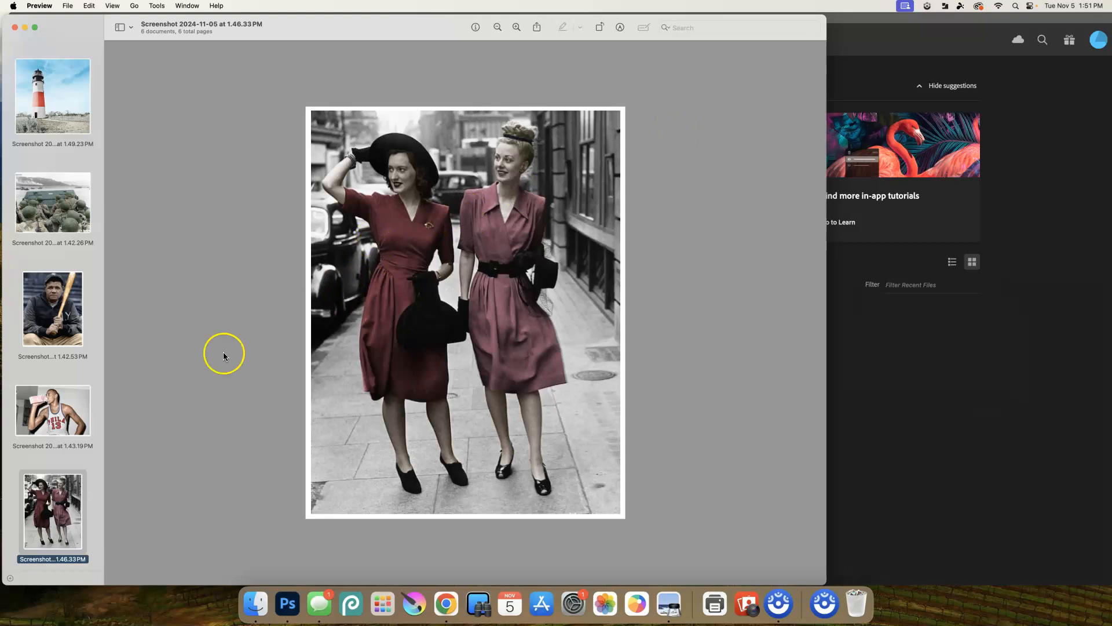
scroll(51, 471, down, 2)
scroll(50, 470, down, 4)
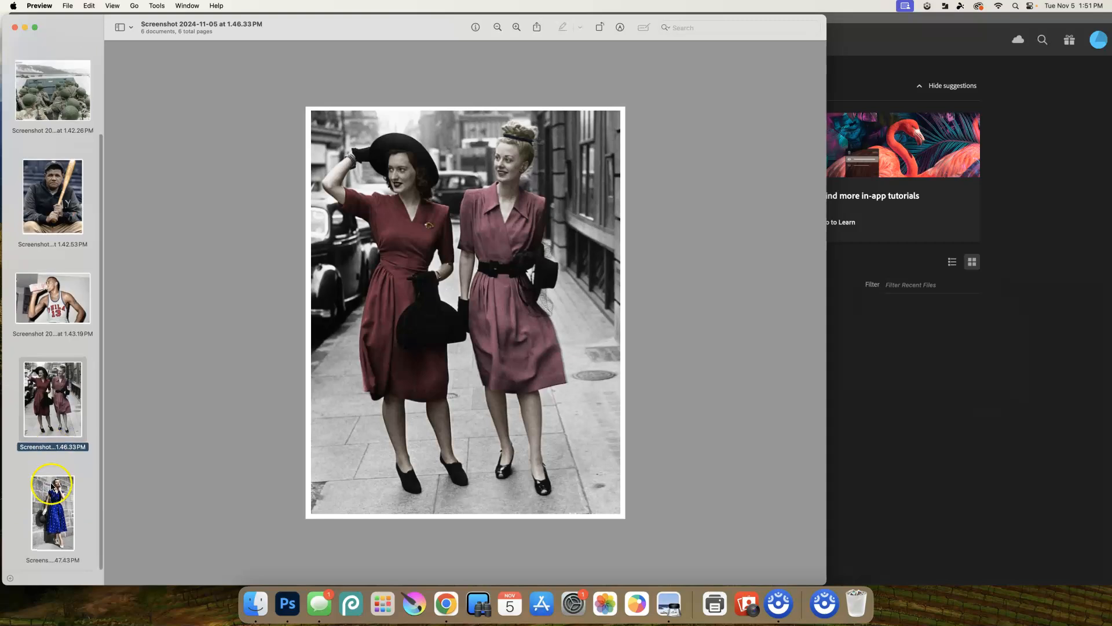
click(52, 493)
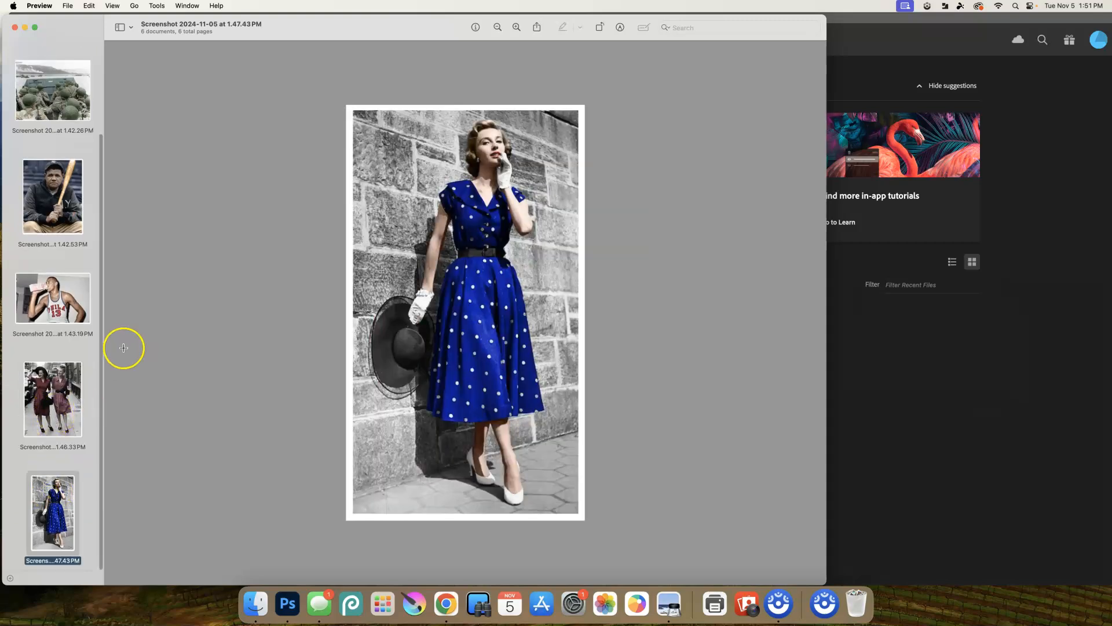
click(14, 28)
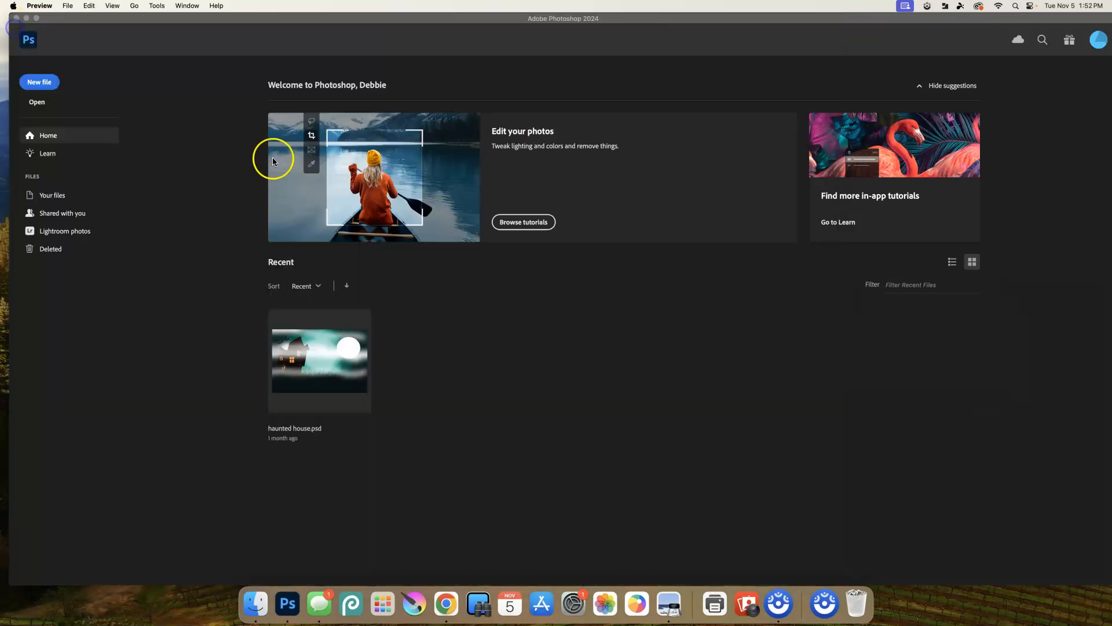
Step: Open kitten and boy.jpg from the Downloads folder in Photoshop and fit the image to the window
click(35, 101)
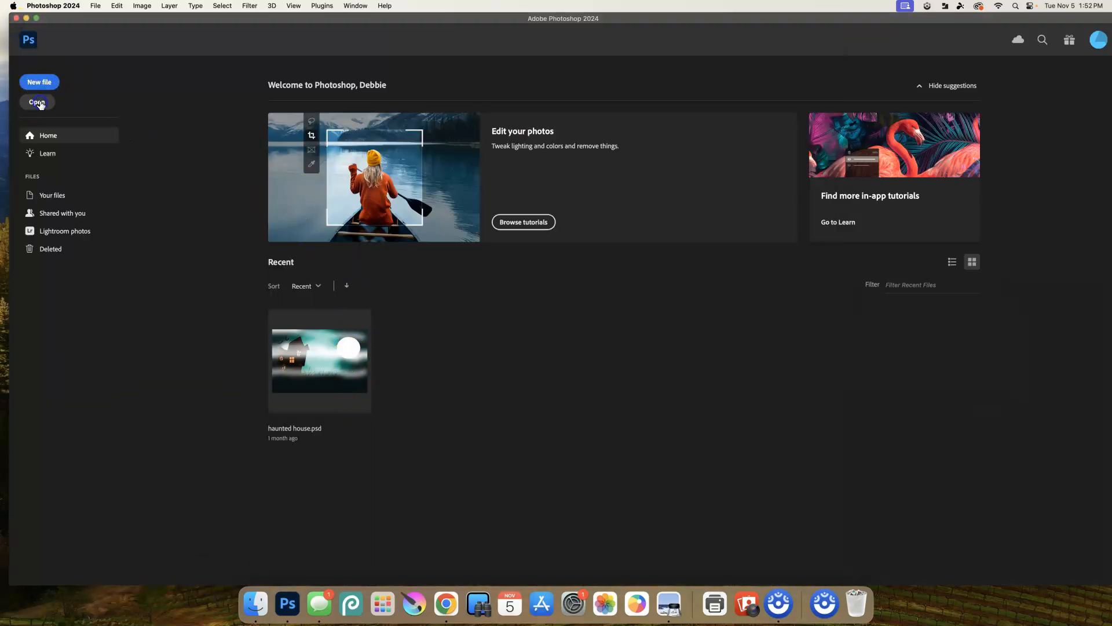
click(40, 104)
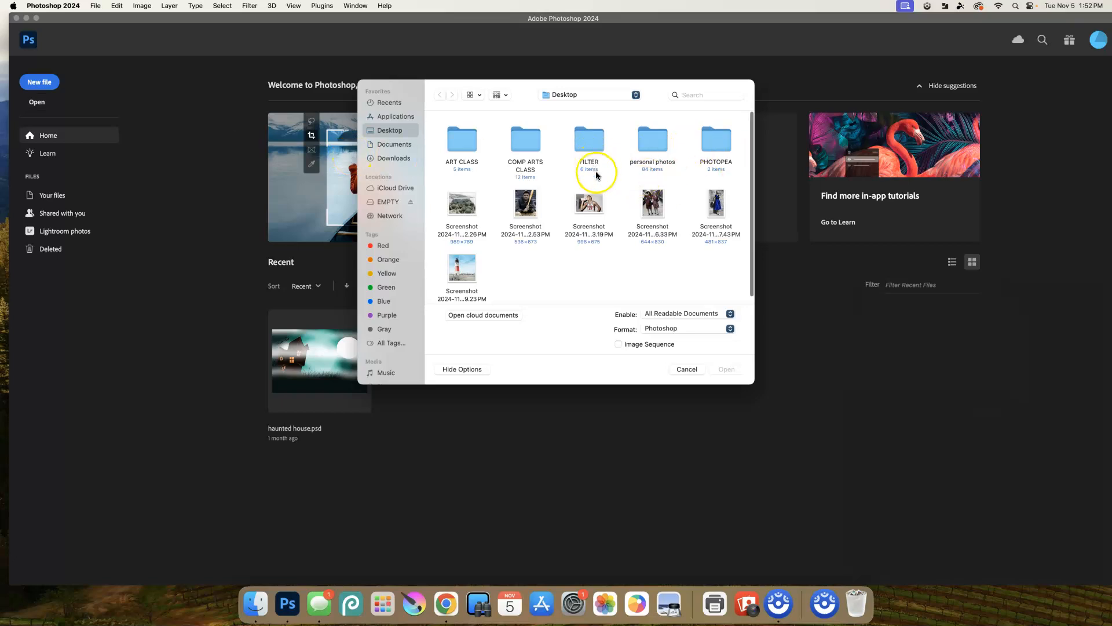
click(392, 158)
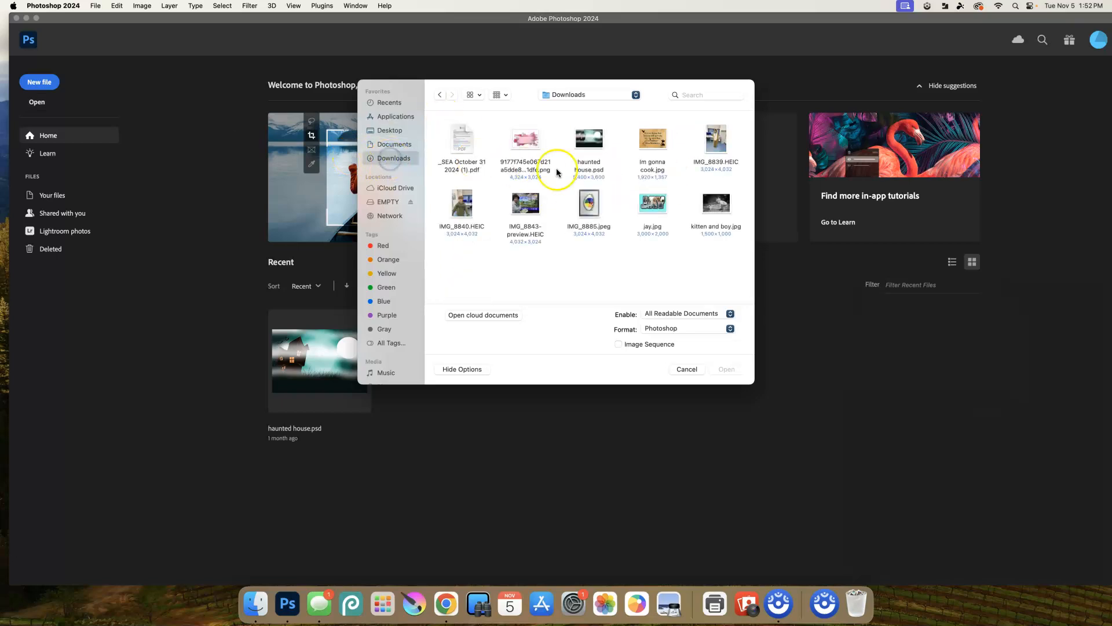
double_click(717, 204)
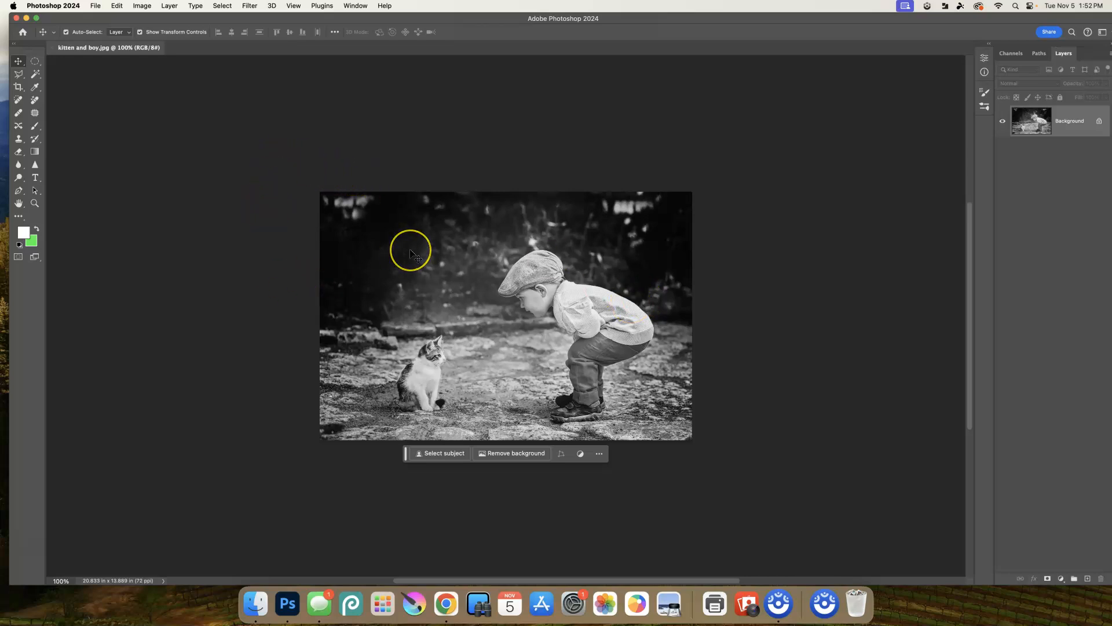
key(super+0)
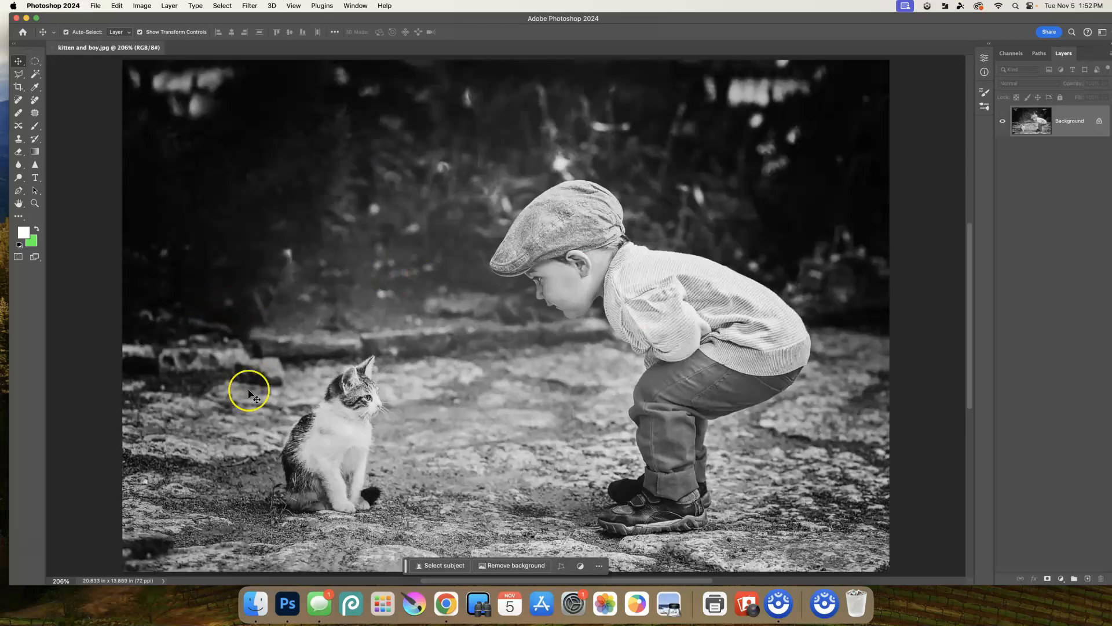
key(ctrl+Up)
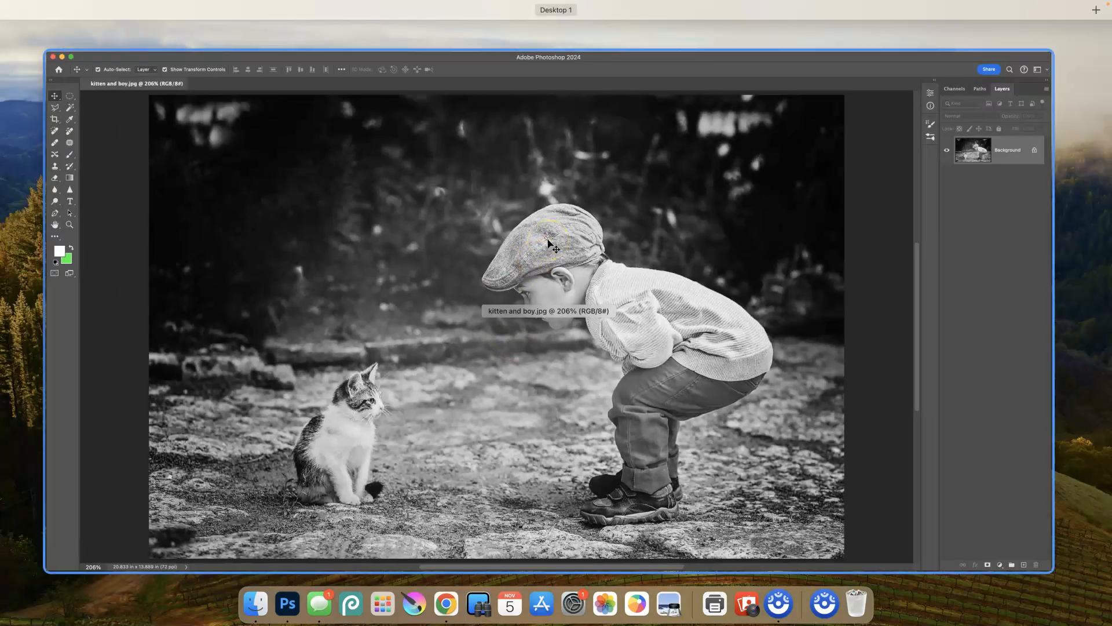
click(550, 246)
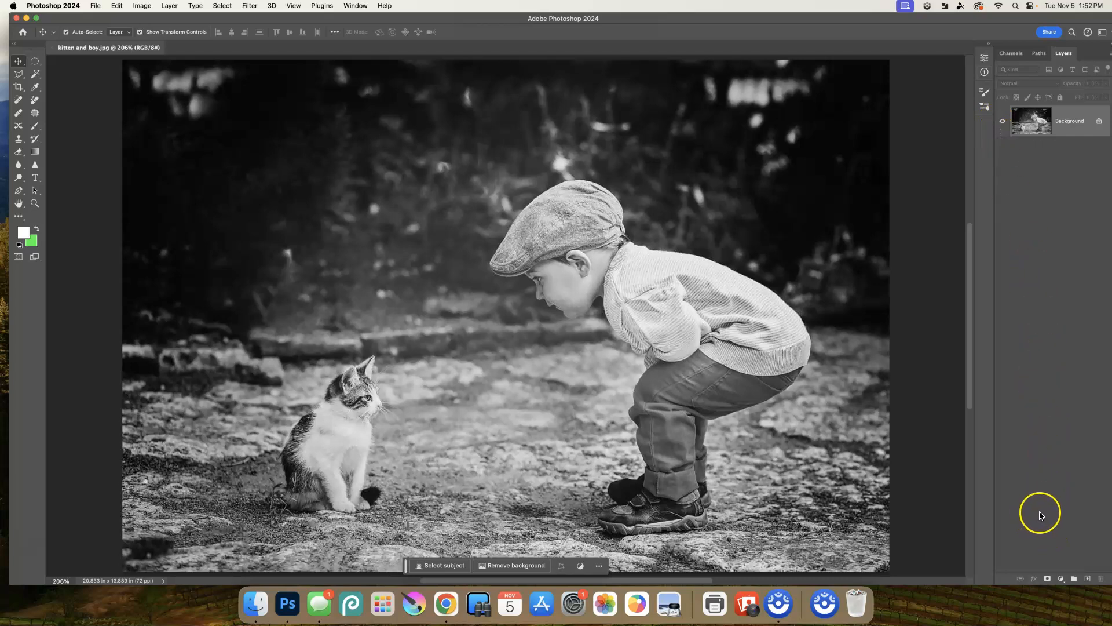
Step: Add a Solid Color fill layer above the Background in dark golden brown, hex 705a0e
click(1061, 579)
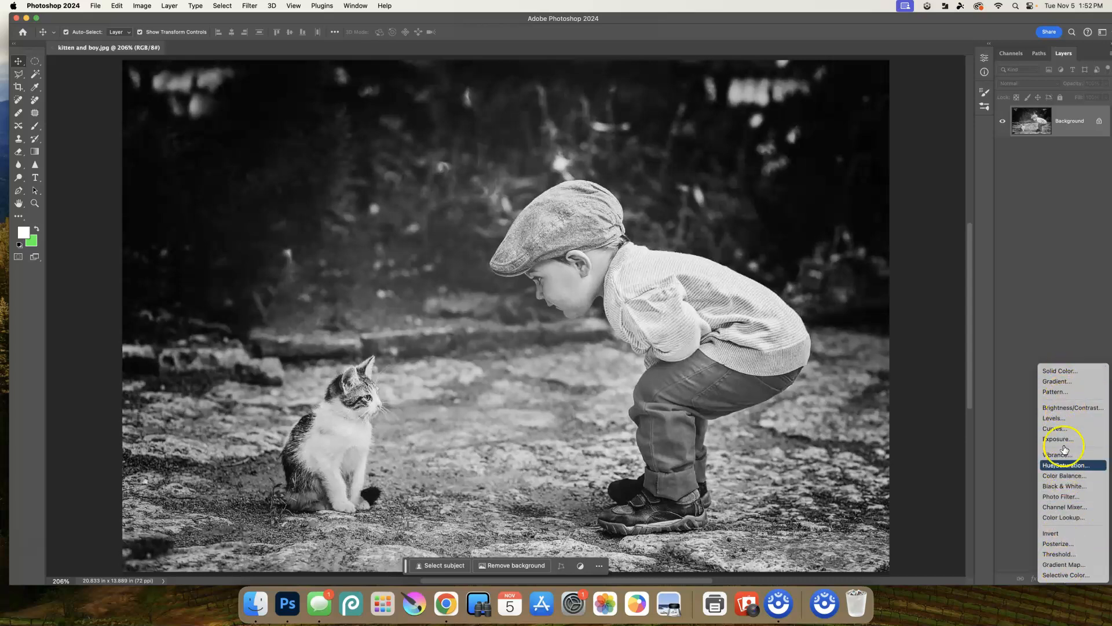
click(1060, 371)
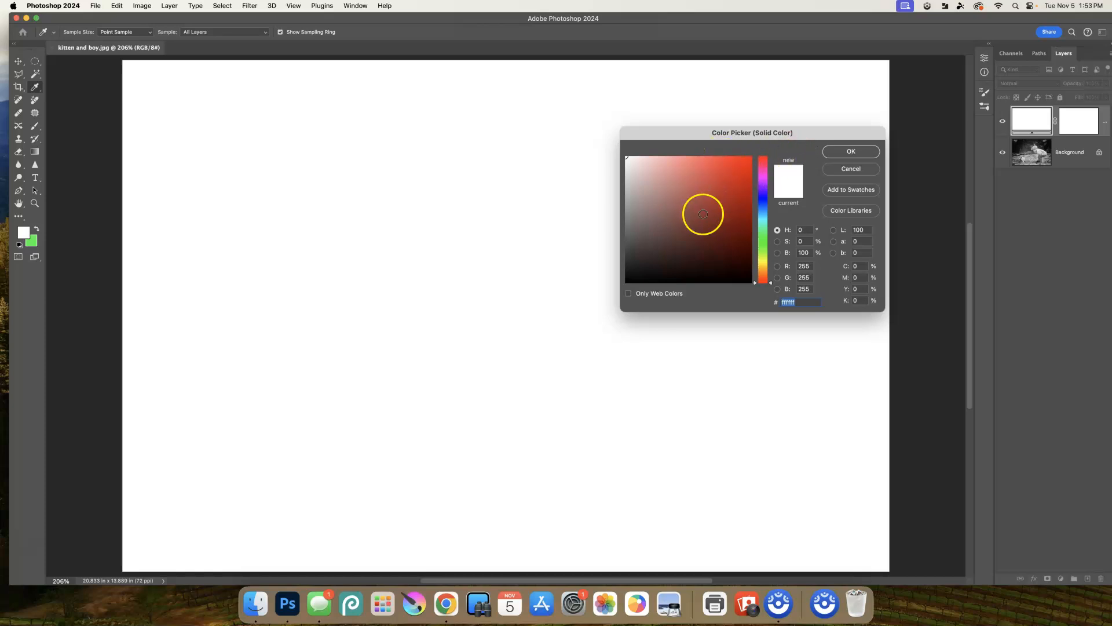
drag(763, 197, 764, 259)
drag(722, 166, 726, 189)
drag(756, 258, 756, 267)
mouse_move(725, 184)
mouse_down()
mouse_move(738, 197)
mouse_move(736, 227)
mouse_up()
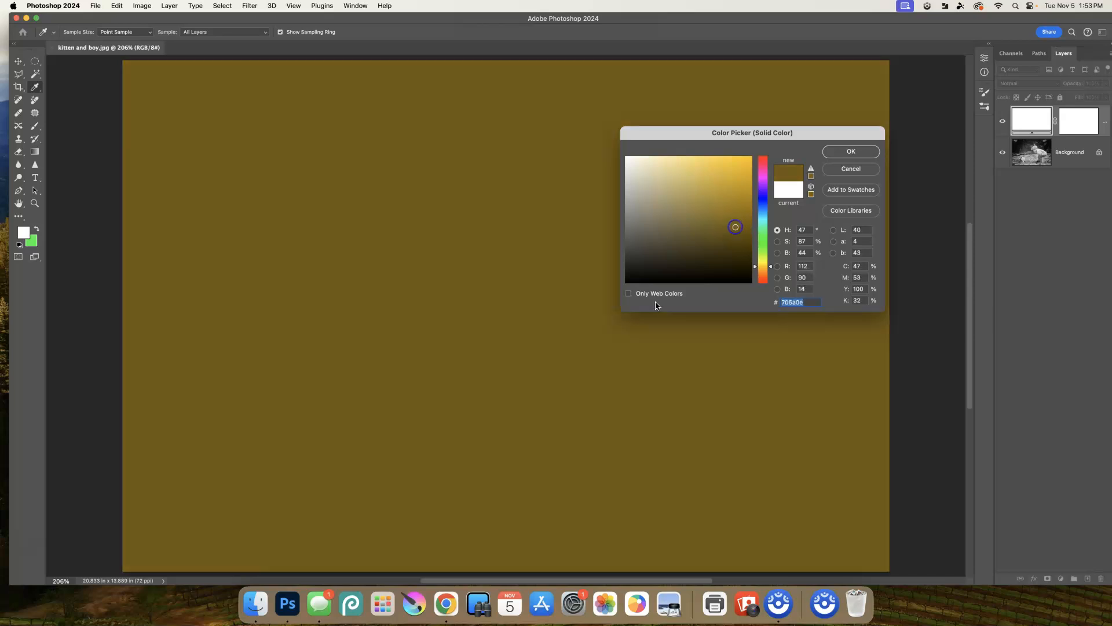
click(851, 152)
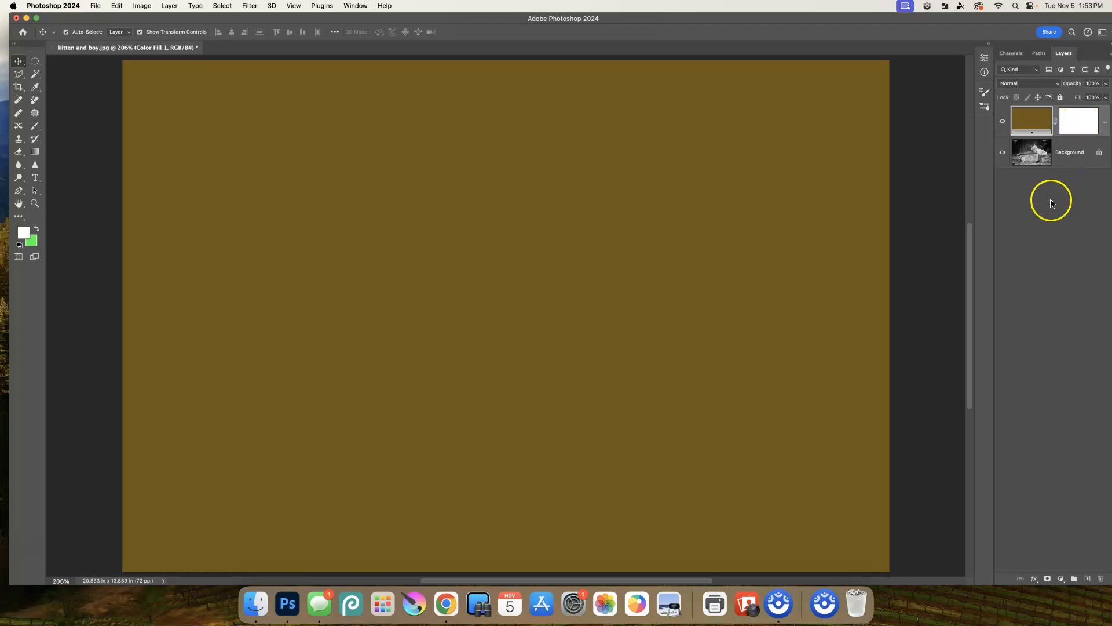
Step: Select the color fill layer's mask and set the foreground color to black
right_click(1045, 233)
click(989, 271)
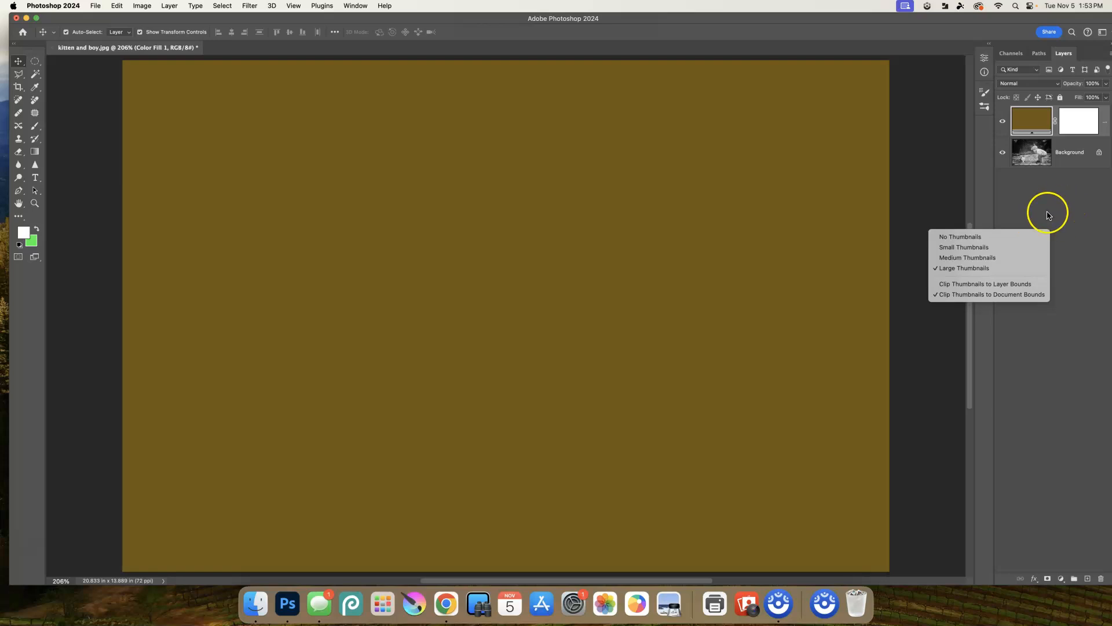
click(1079, 122)
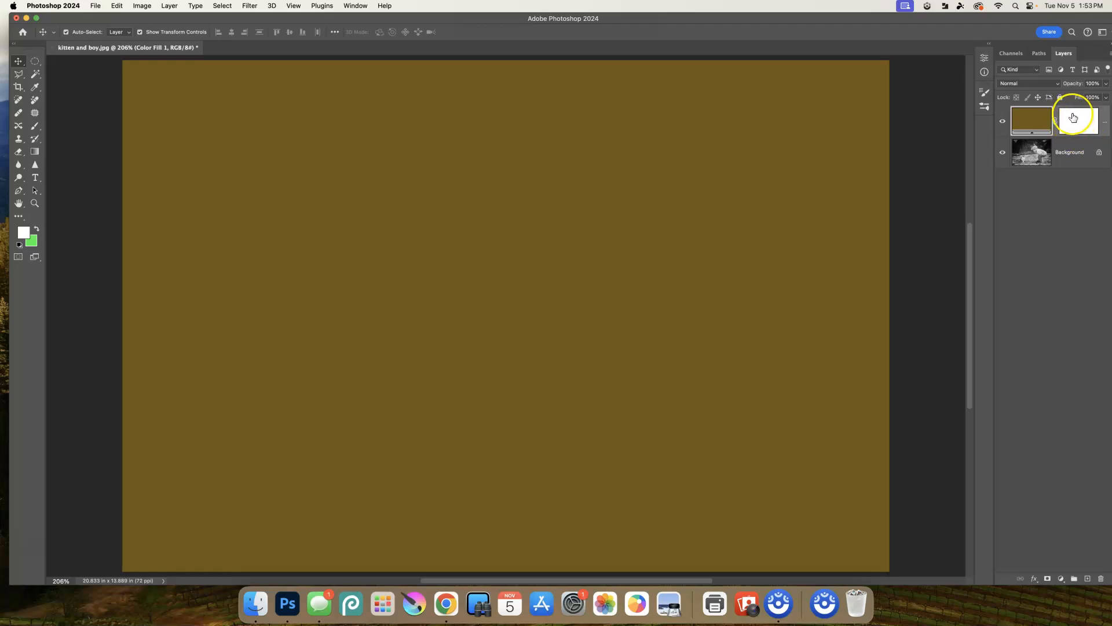
click(1077, 118)
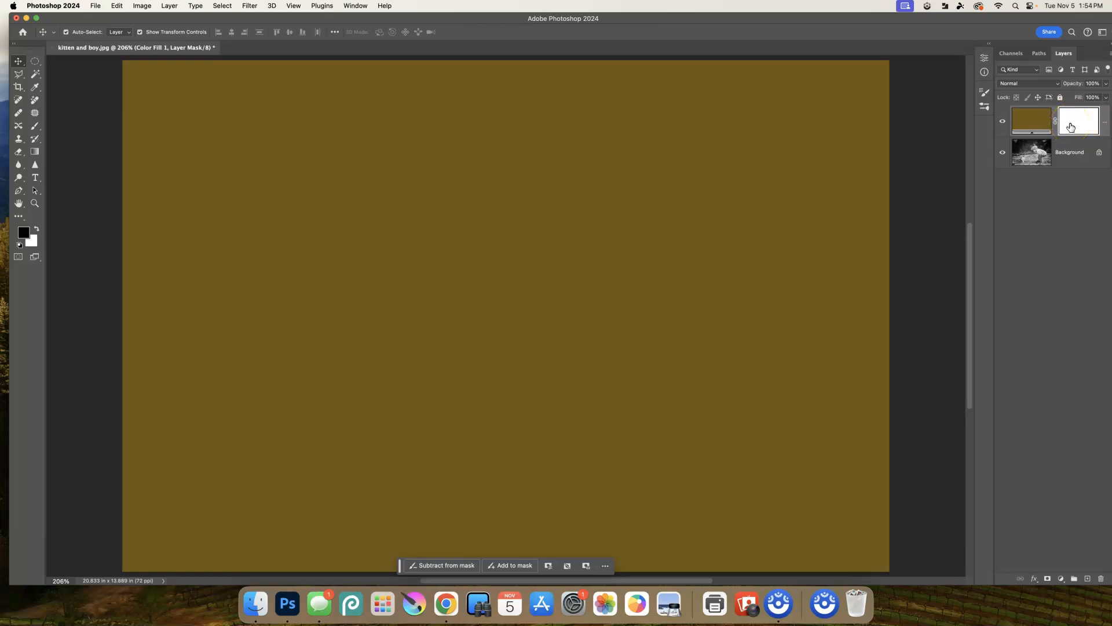
click(24, 234)
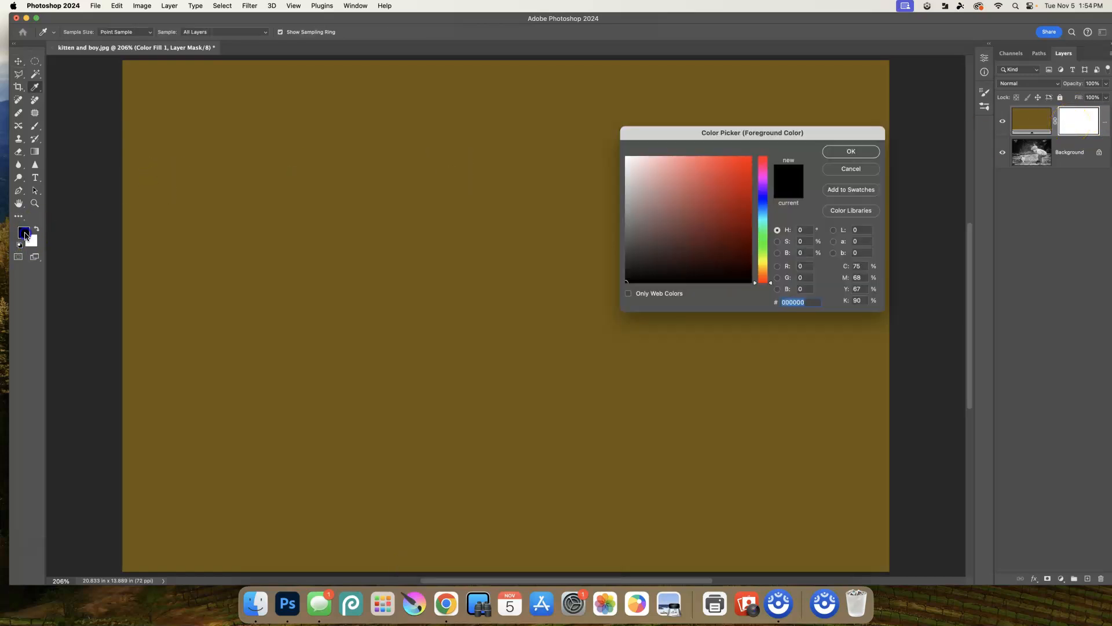
drag(713, 202, 753, 275)
click(849, 152)
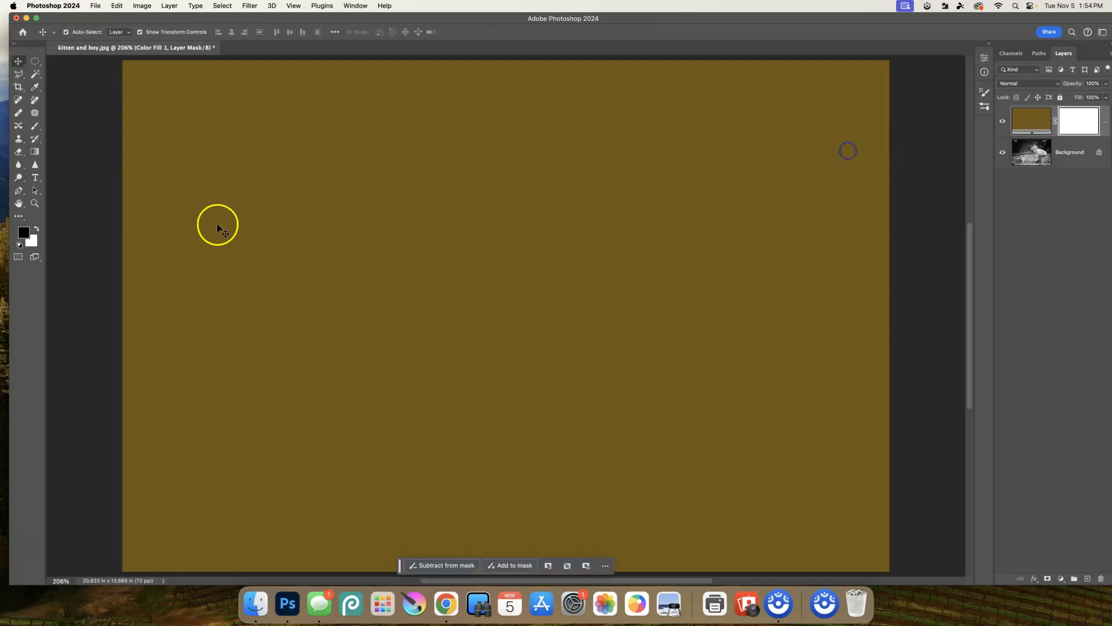
Step: Paint black on the fill layer's mask with a size 200 Brush to reveal the boy's head, shoulders and nearby background
click(35, 126)
mouse_move(444, 224)
mouse_down()
mouse_move(468, 319)
mouse_move(395, 279)
mouse_move(298, 199)
mouse_move(307, 215)
mouse_move(475, 220)
mouse_move(537, 252)
mouse_up()
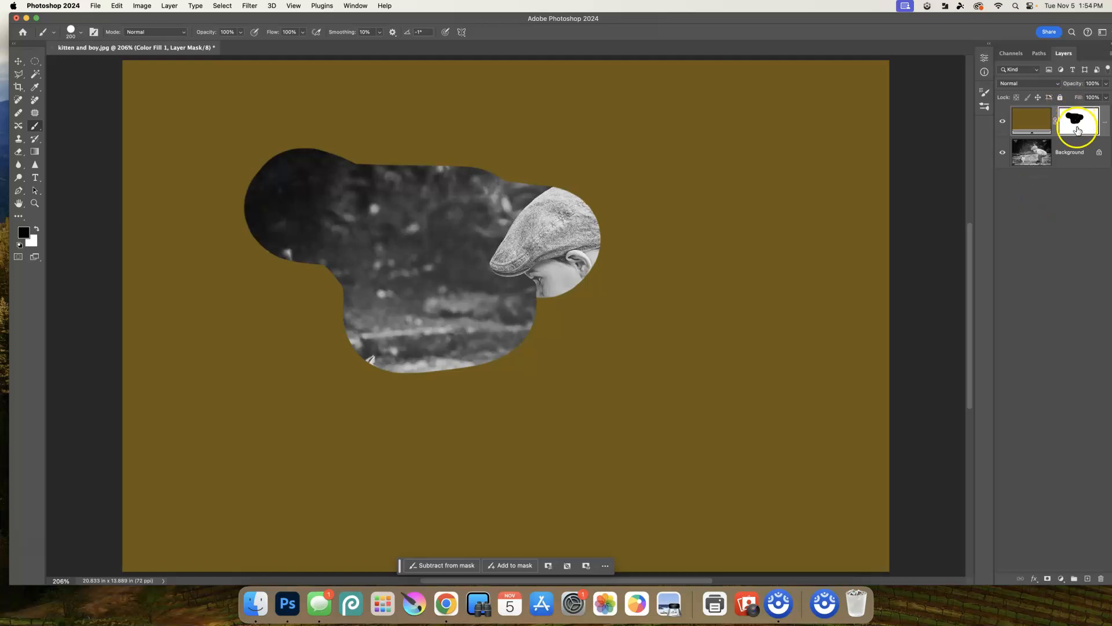
mouse_move(593, 217)
mouse_down()
mouse_move(649, 231)
mouse_move(651, 303)
mouse_move(417, 323)
mouse_move(502, 310)
mouse_up()
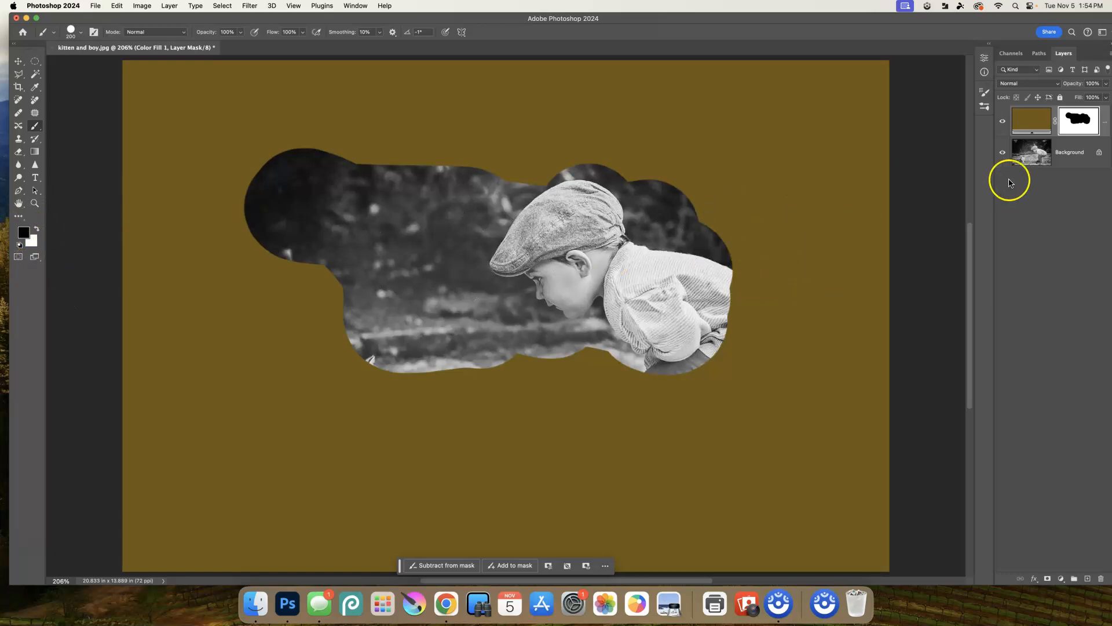
Step: Paint white on the fill layer's mask to cover part of the revealed background, and black to uncover the boy's back and legs
click(1026, 120)
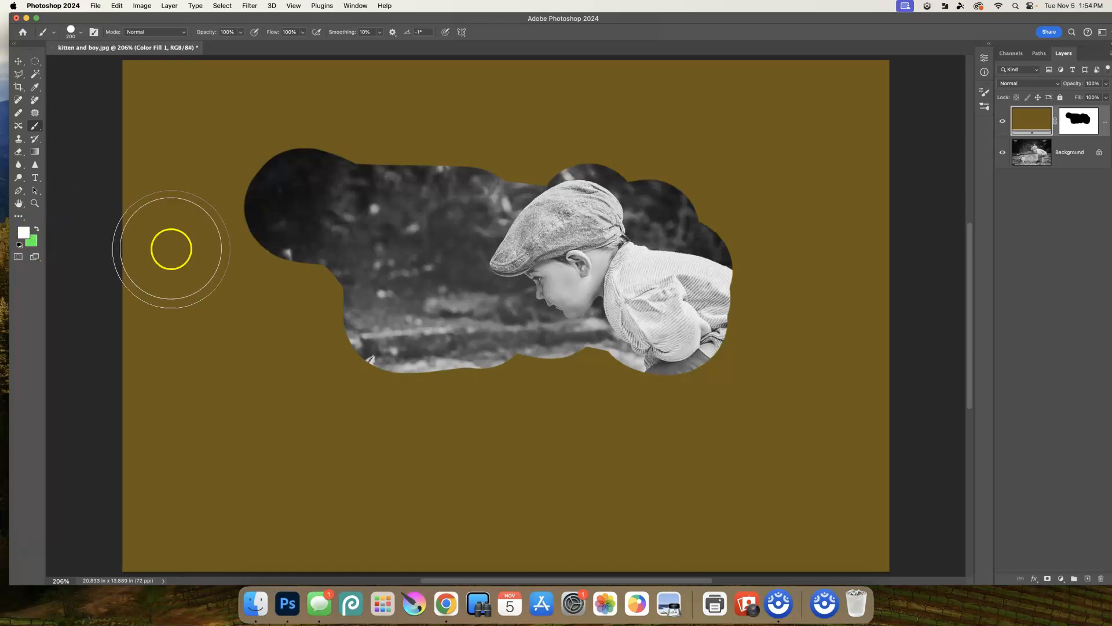
click(1075, 123)
key(d)
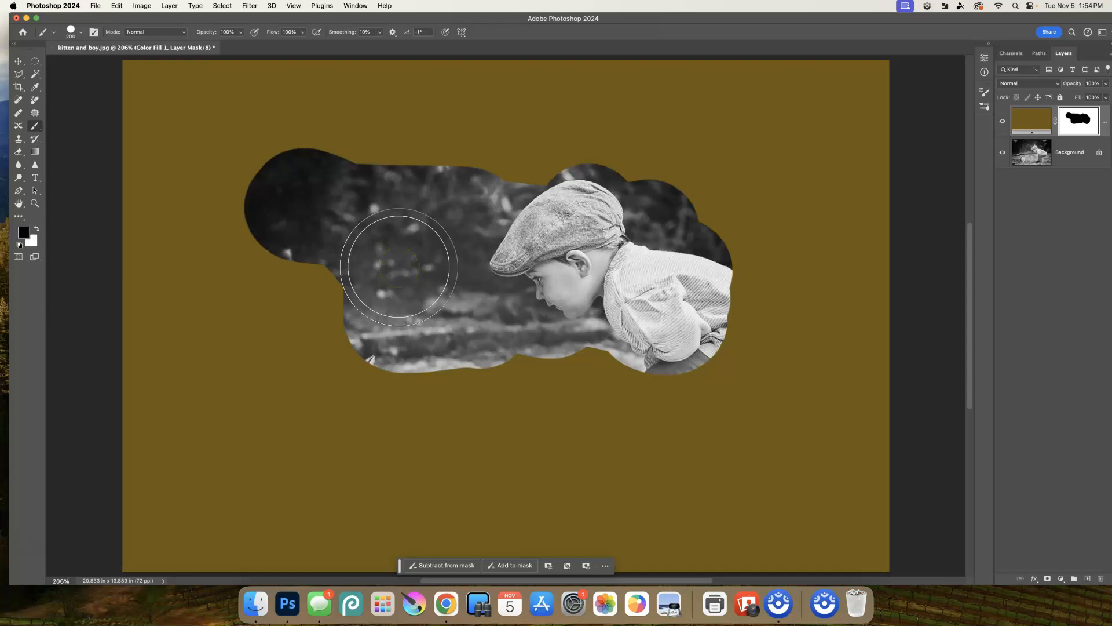
key(x)
key(x)
key(x)
drag(334, 232, 325, 231)
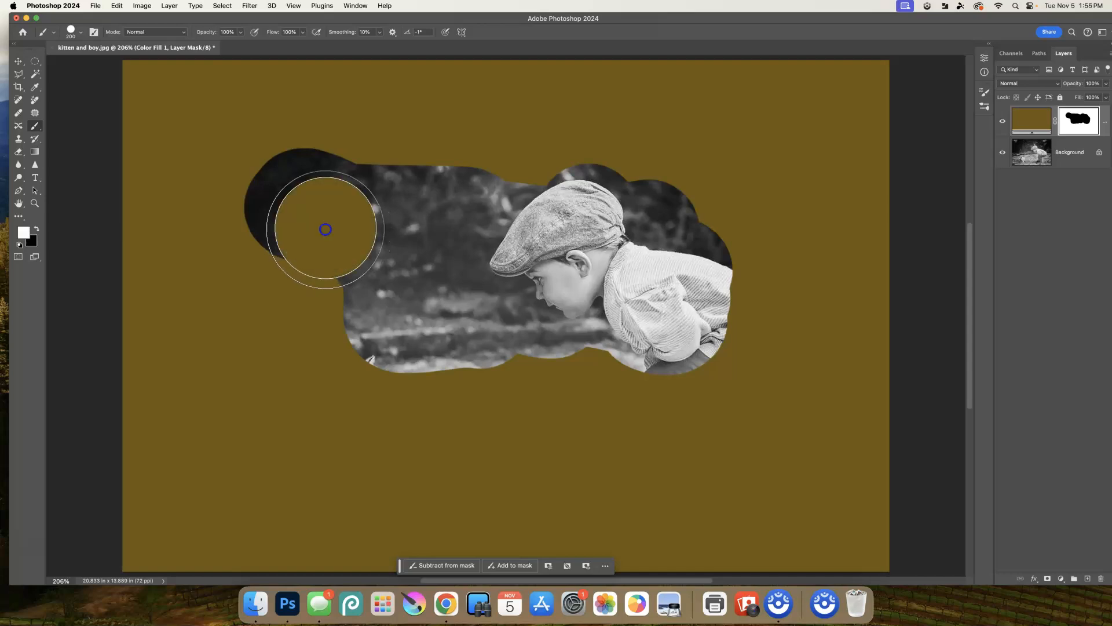
mouse_move(300, 292)
mouse_down()
mouse_move(375, 251)
mouse_move(330, 155)
mouse_move(372, 220)
mouse_move(551, 229)
mouse_move(297, 231)
mouse_move(440, 263)
mouse_up()
key(x)
mouse_move(522, 255)
mouse_down()
mouse_move(556, 221)
mouse_move(594, 233)
mouse_move(513, 185)
mouse_move(433, 206)
mouse_move(375, 271)
mouse_move(366, 314)
mouse_move(453, 320)
mouse_move(522, 294)
mouse_move(587, 341)
mouse_move(721, 351)
mouse_move(757, 294)
mouse_move(671, 252)
mouse_move(524, 208)
mouse_move(646, 361)
mouse_move(676, 448)
mouse_move(739, 351)
mouse_up()
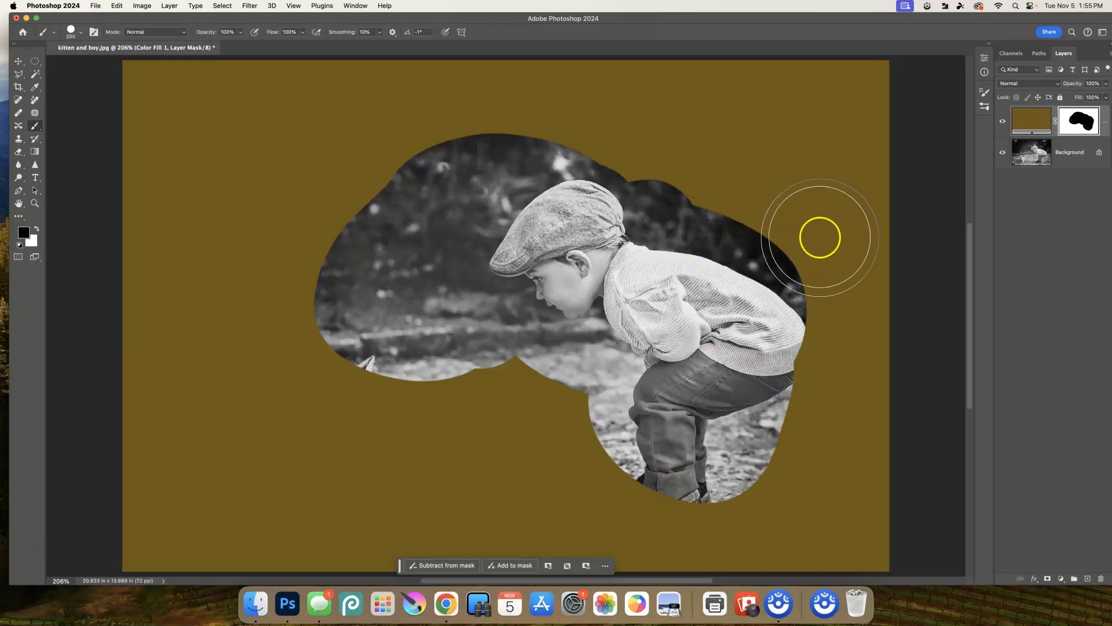
Step: Undo the mask painting and the creation of the brown color fill layer
key(super+z)
key(super+z)
key(super+z)
key(super+z)
key(super+z)
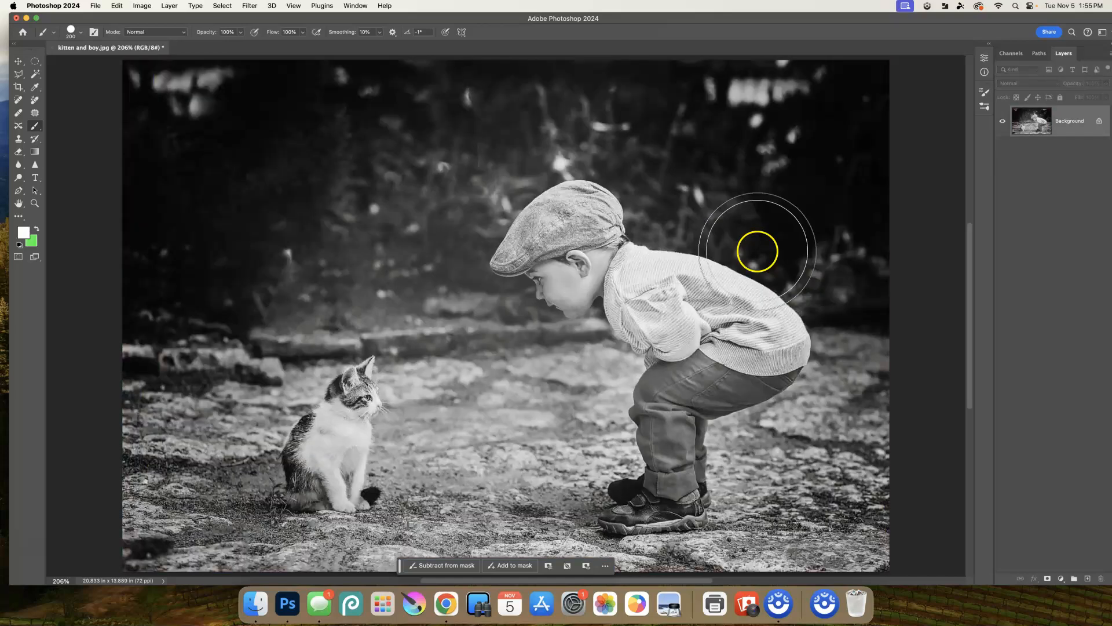
Step: Add a Solid Color fill layer above the photo in mustard yellow, hex 9d801c
click(1061, 578)
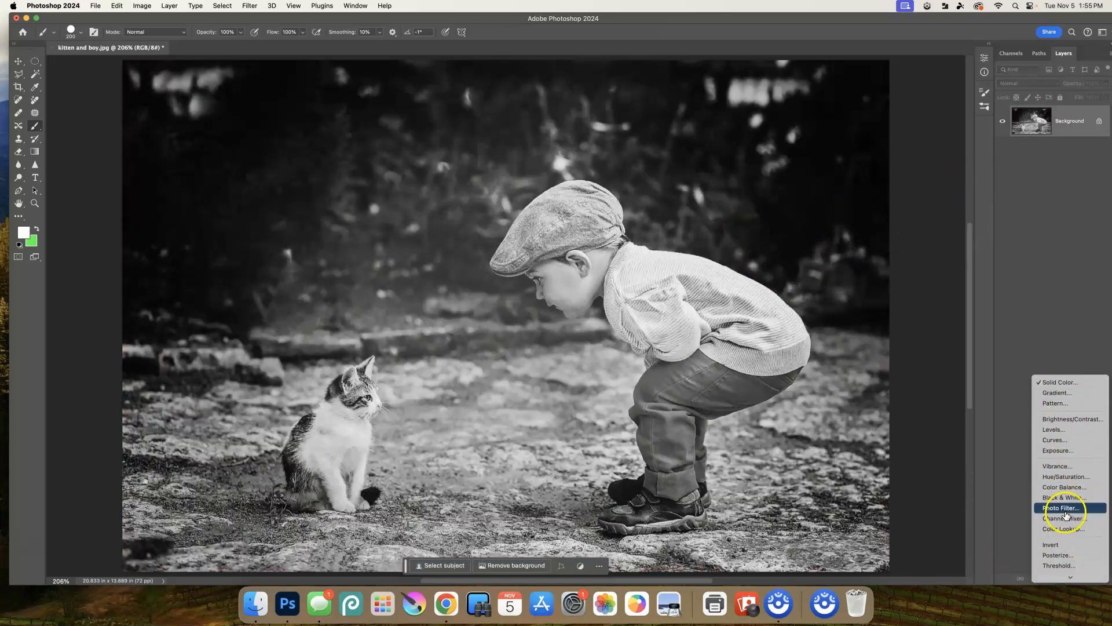
click(1061, 383)
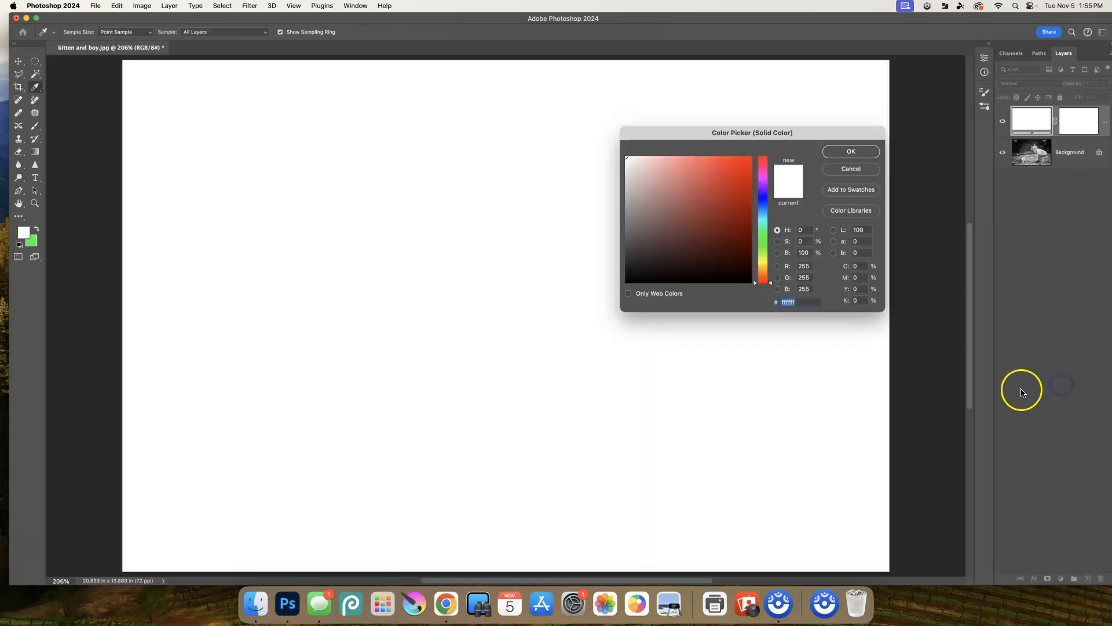
drag(763, 231, 761, 267)
drag(731, 215, 729, 207)
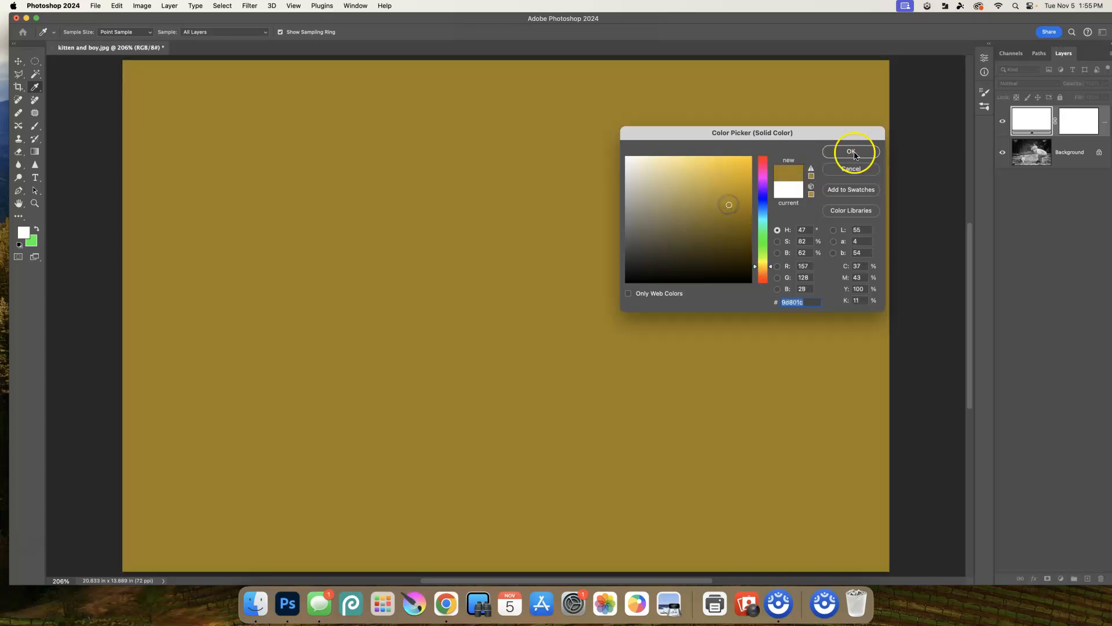
click(850, 152)
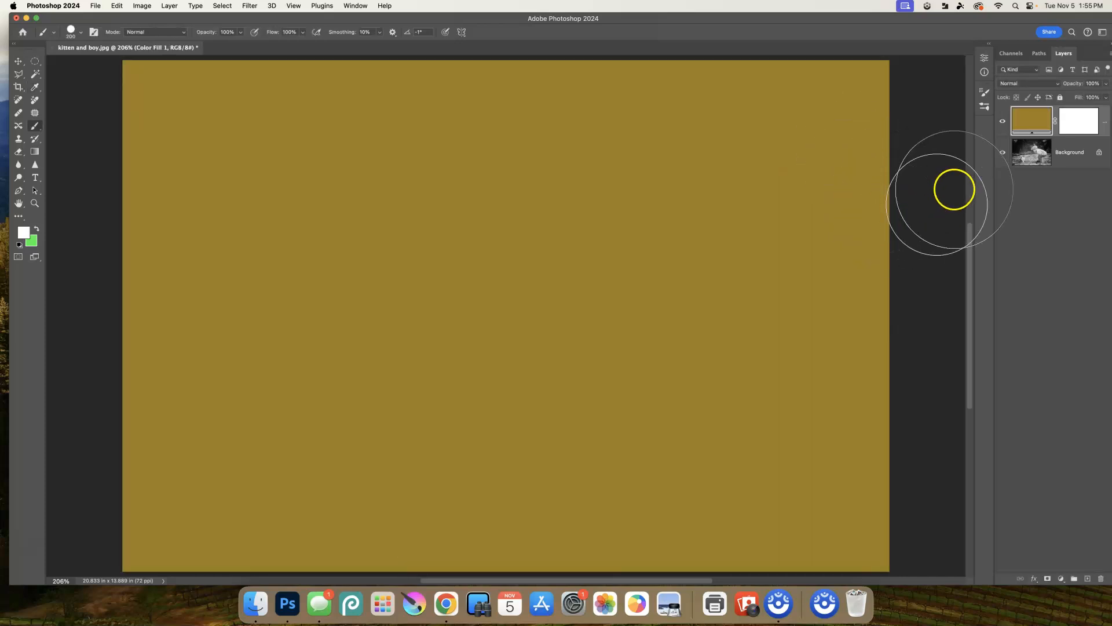
Step: Select the color fill layer's mask and invert it to black
click(1080, 122)
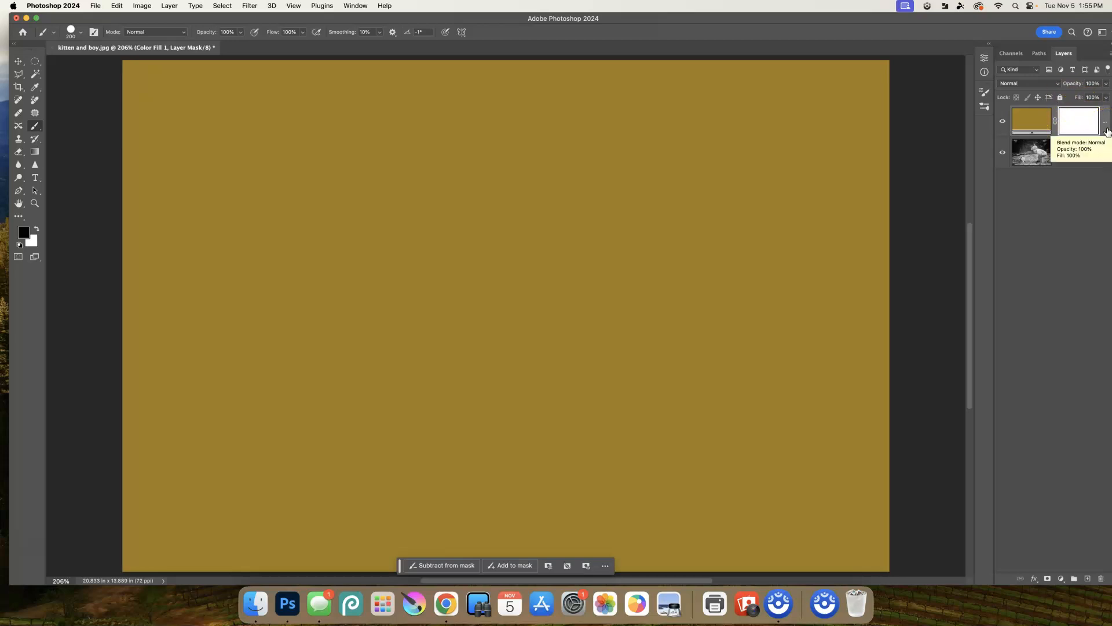
key(super+i)
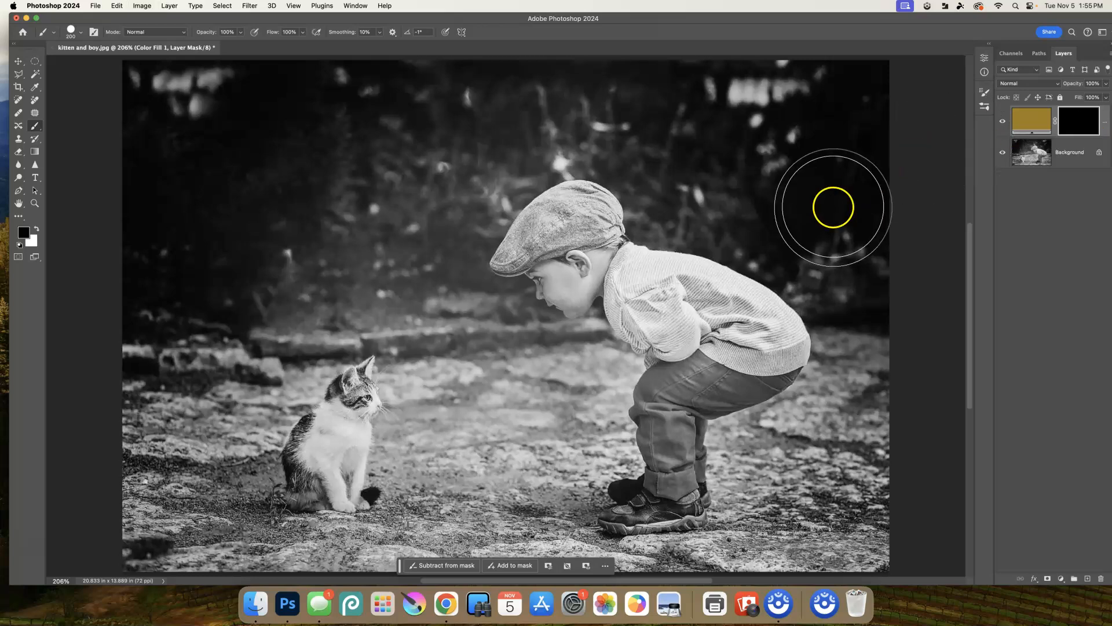
scroll(417, 284, right, 1)
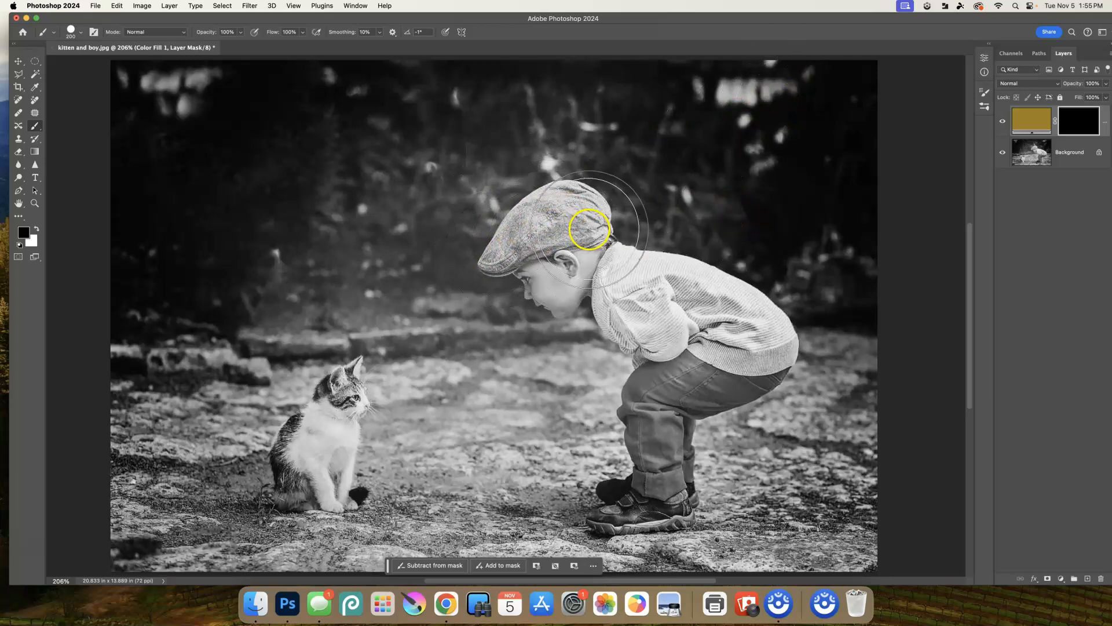
Step: Set the Brush tip to a size of 61 px with 100% hardness
key(bracketleft)
key(bracketleft)
key(bracketleft)
key(bracketleft)
key(bracketleft)
key(bracketleft)
key(bracketleft)
key(bracketleft)
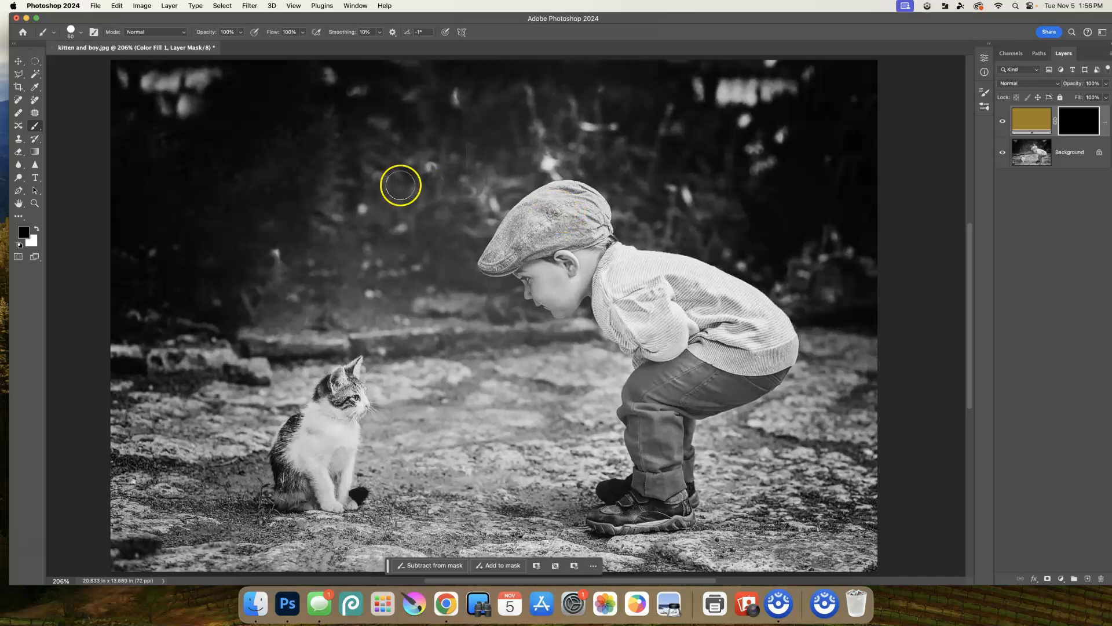
click(94, 32)
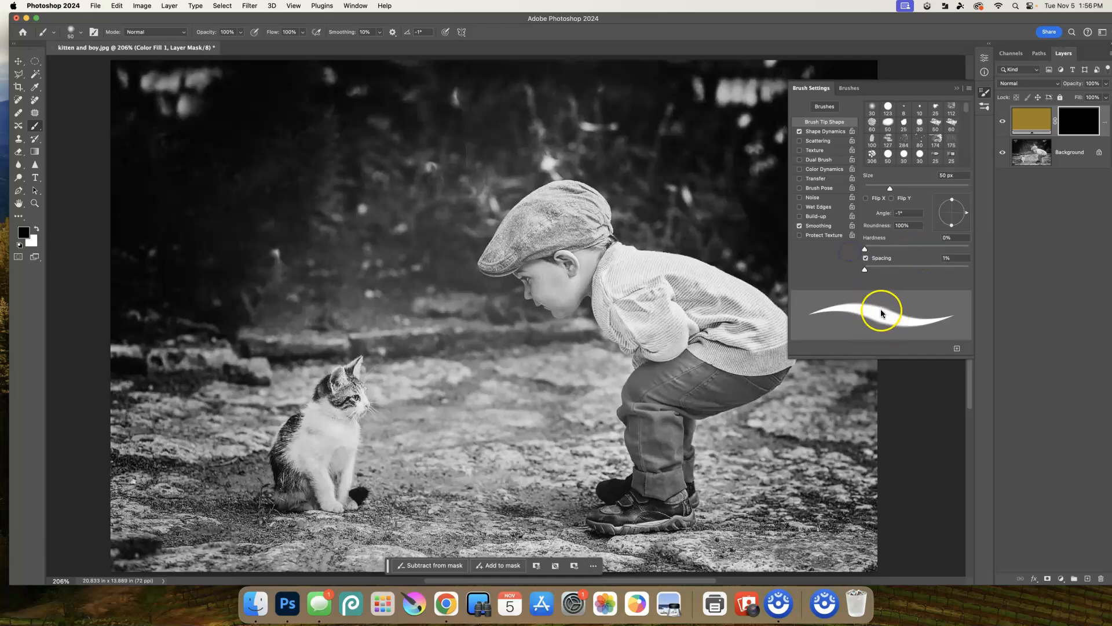
drag(864, 249, 864, 249)
mouse_move(890, 186)
mouse_down()
mouse_move(906, 187)
mouse_move(895, 189)
mouse_up()
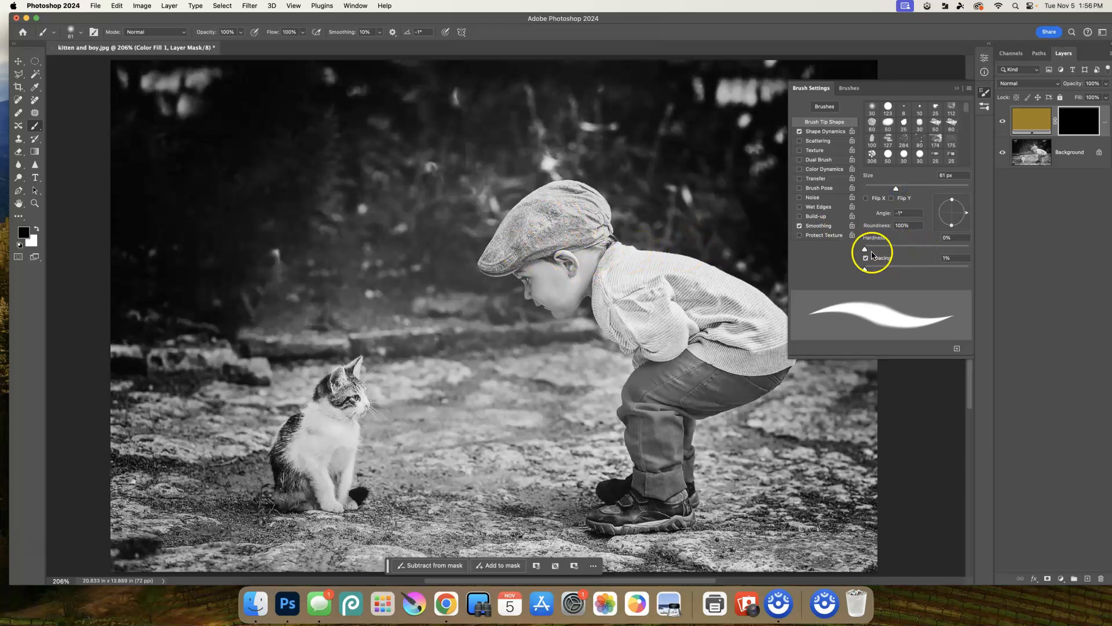
drag(916, 246, 973, 246)
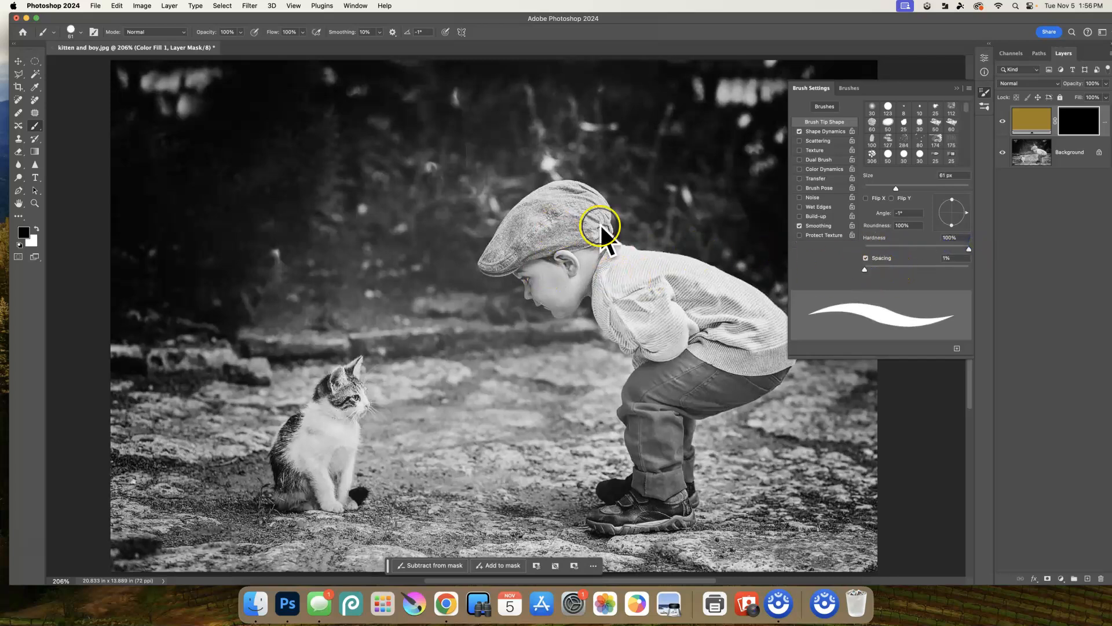
click(983, 93)
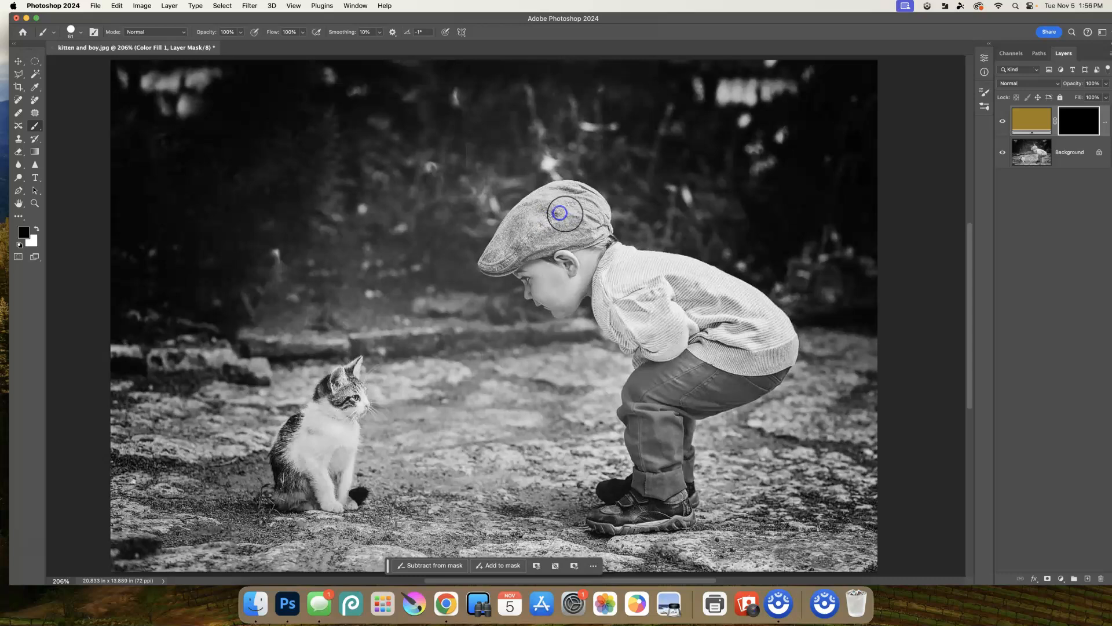
Step: Paint white on the fill layer's mask to cover the boy's whole cap with the mustard color
key(x)
click(562, 212)
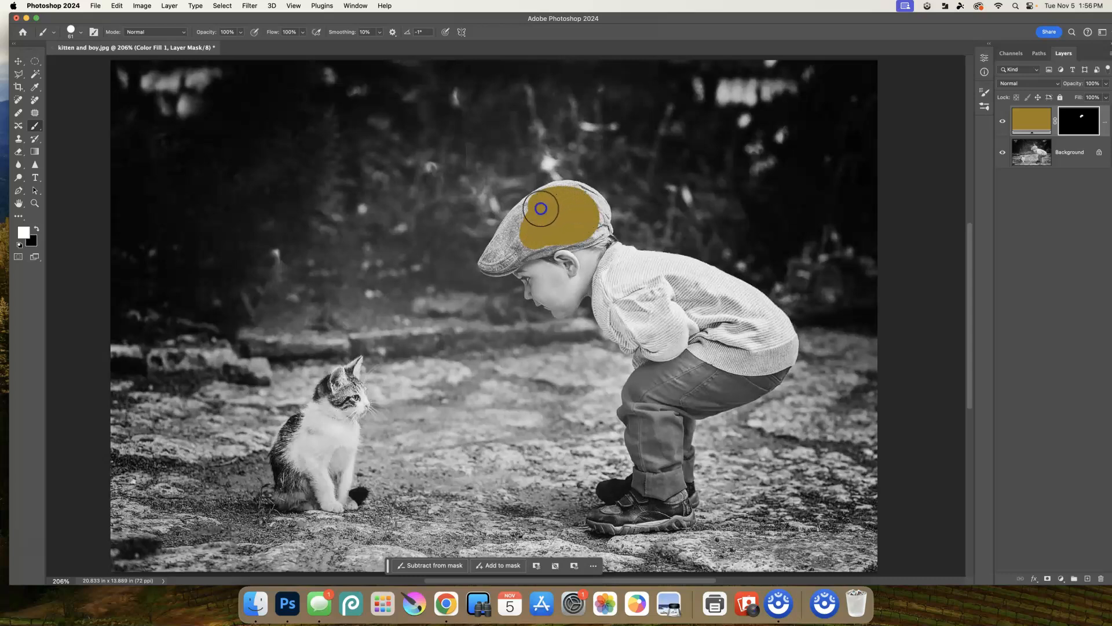
mouse_move(525, 226)
mouse_down()
mouse_move(501, 254)
mouse_move(591, 217)
mouse_up()
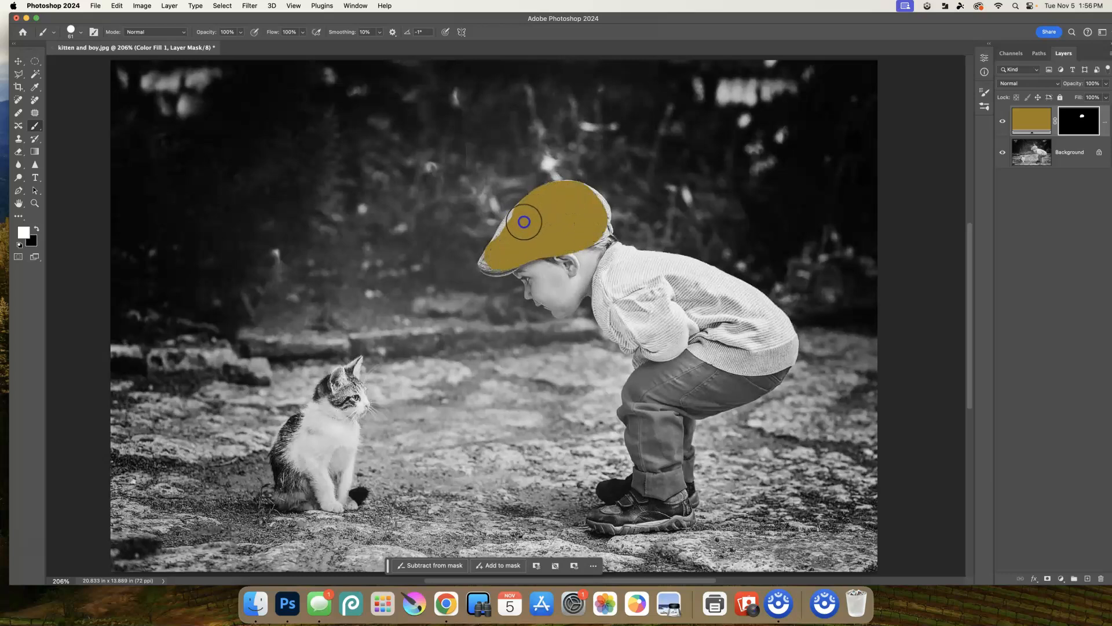
mouse_move(559, 234)
mouse_down()
mouse_move(597, 223)
mouse_move(595, 208)
mouse_move(573, 194)
mouse_move(541, 198)
mouse_move(510, 224)
mouse_move(588, 209)
mouse_move(604, 224)
mouse_move(550, 226)
mouse_up()
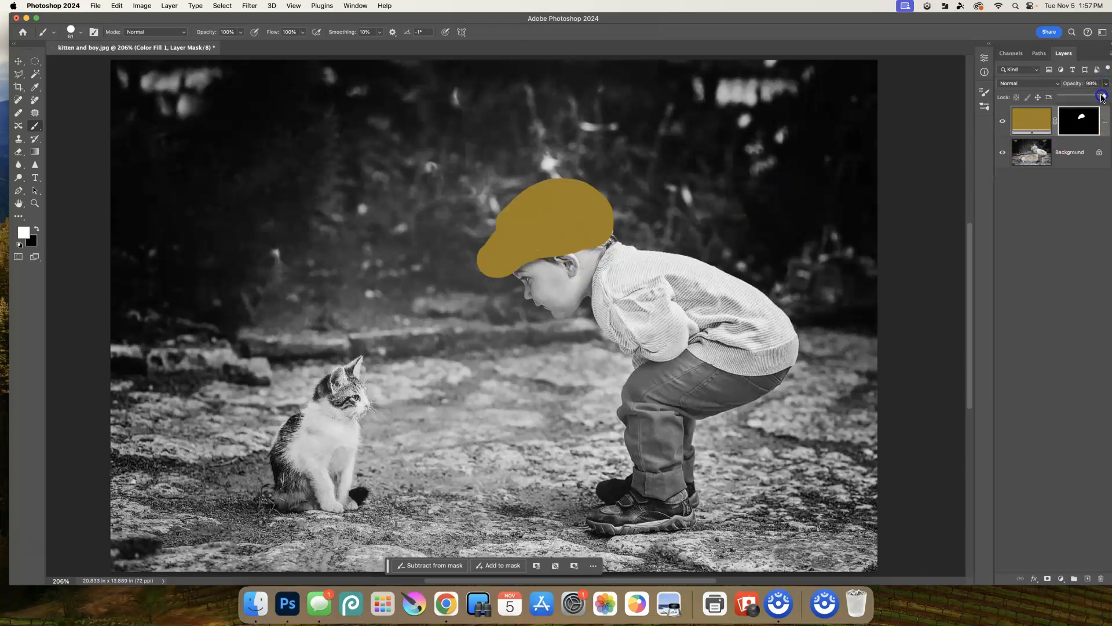
Step: Try a lower opacity on the fill layer, return it to 100%, and set the layer's blend mode to Color
drag(1085, 96, 1077, 97)
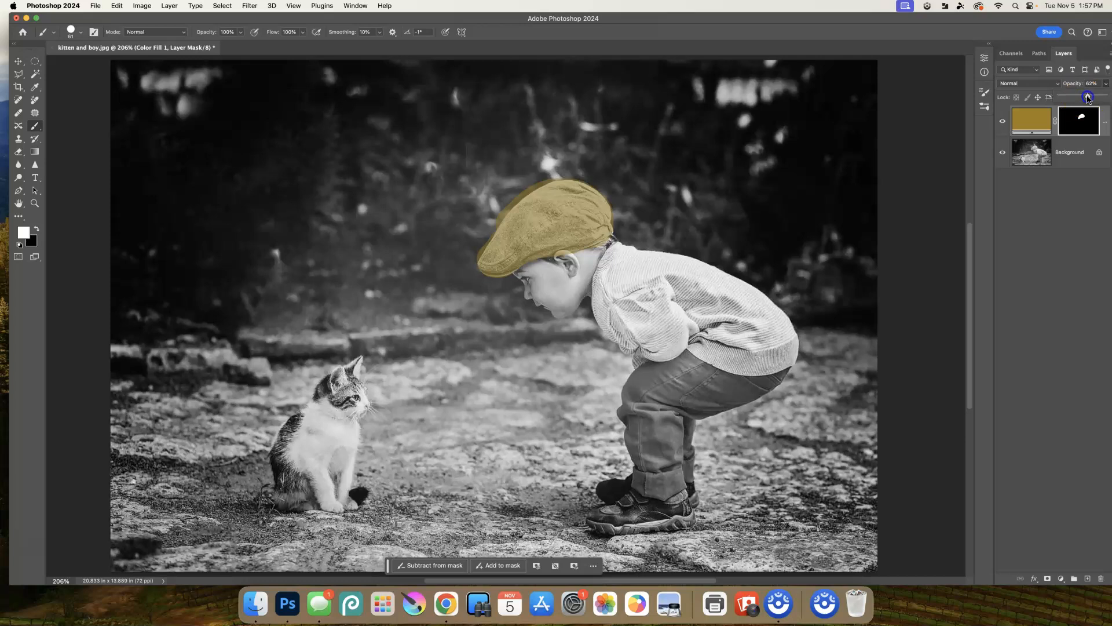
drag(1105, 97, 1107, 97)
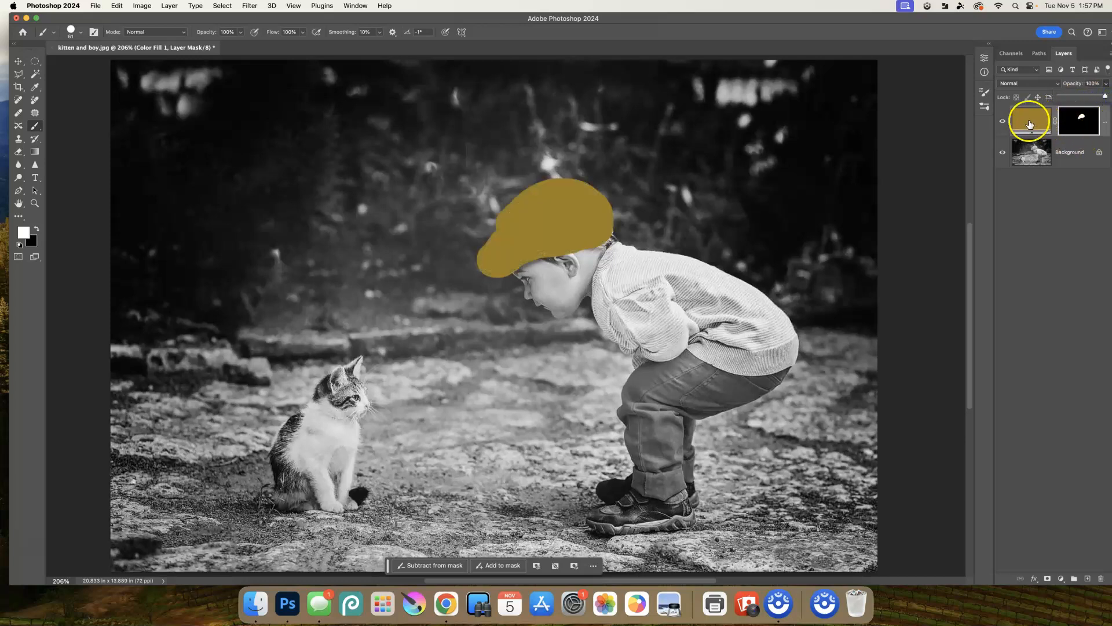
click(1058, 87)
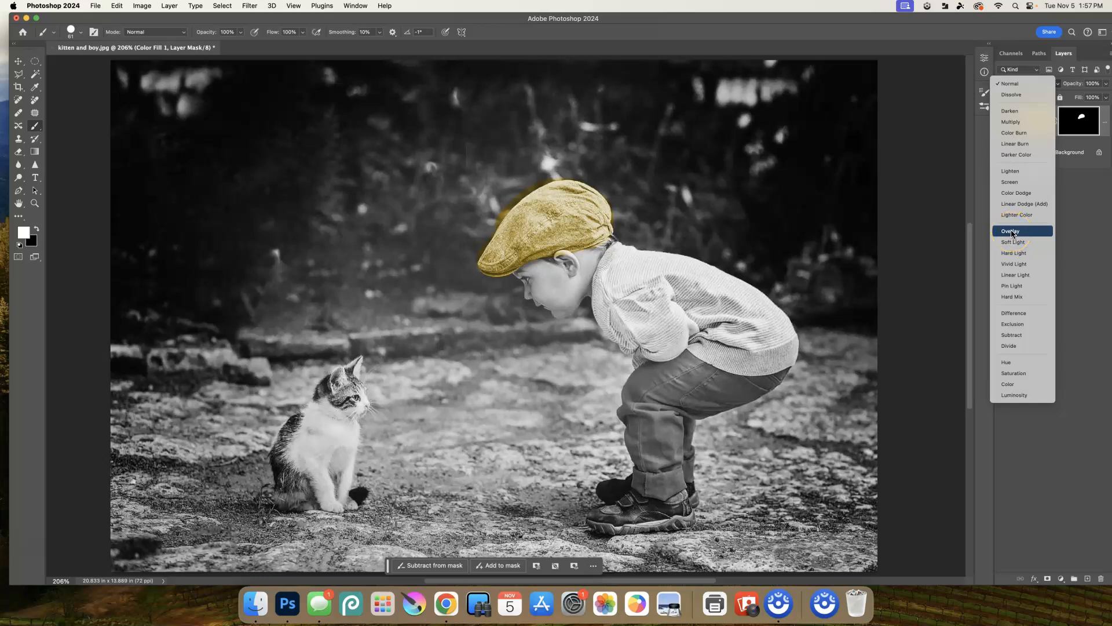
click(1007, 384)
key(ctrl+Up)
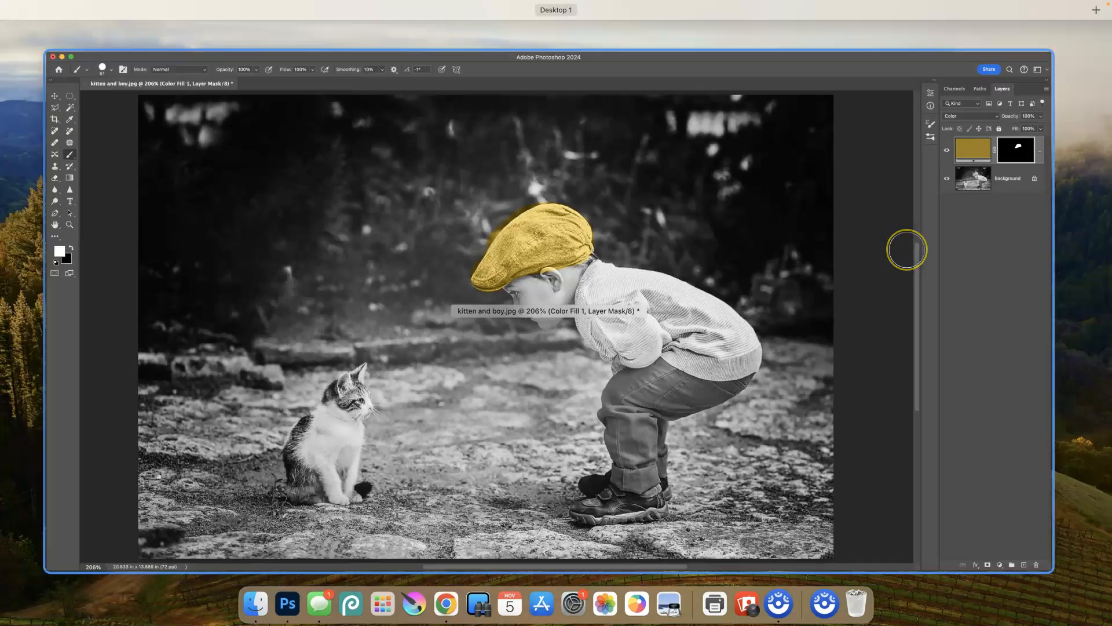
click(907, 249)
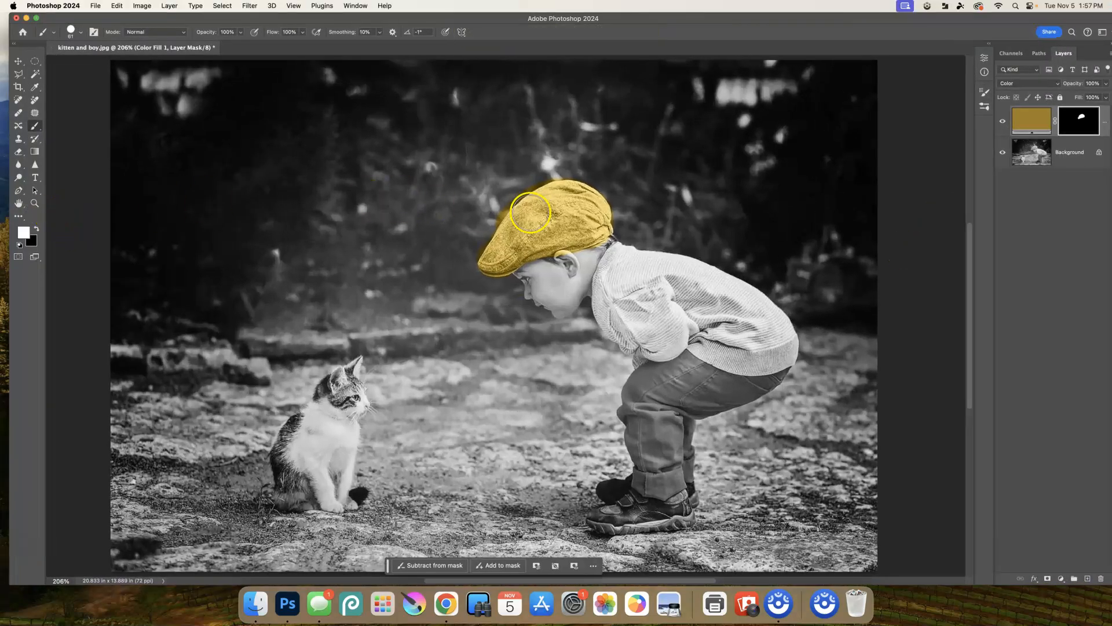
Step: With a size 25 Brush, paint black on the mask around the cap's upper front edge and white to recolor the brim area
click(35, 203)
drag(506, 194, 586, 210)
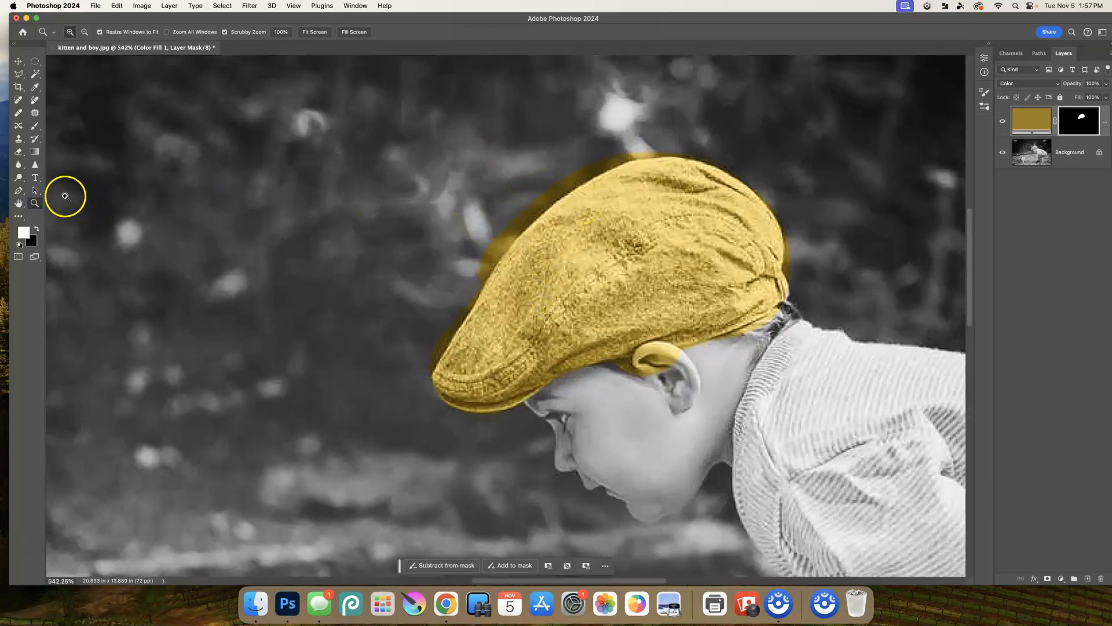
click(34, 126)
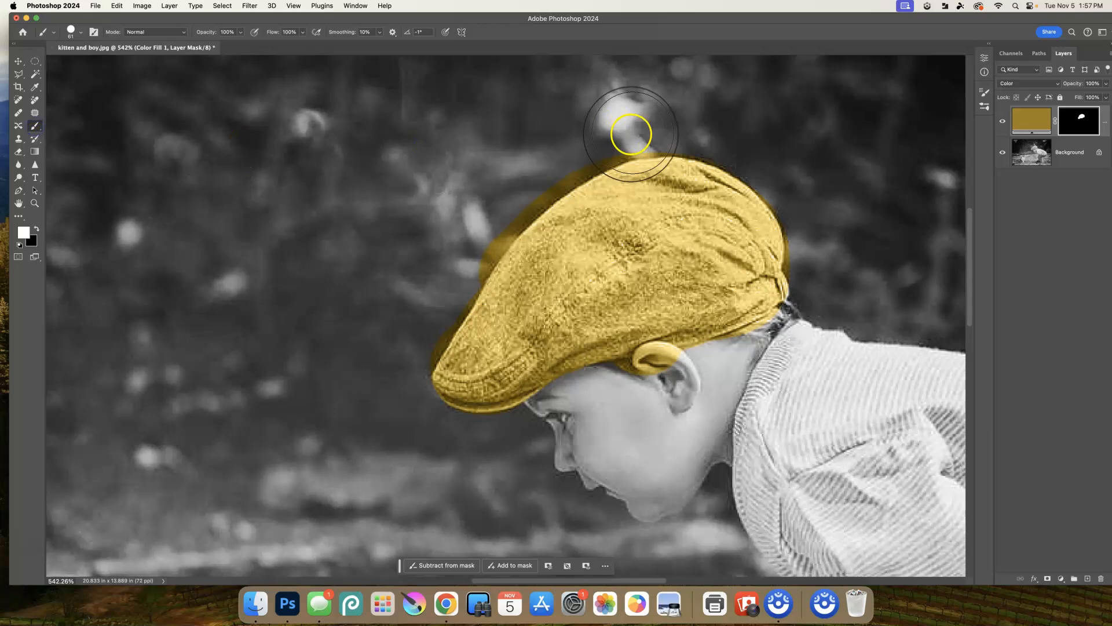
key(bracketleft)
key(bracketleft)
key(bracketleft)
key(bracketleft)
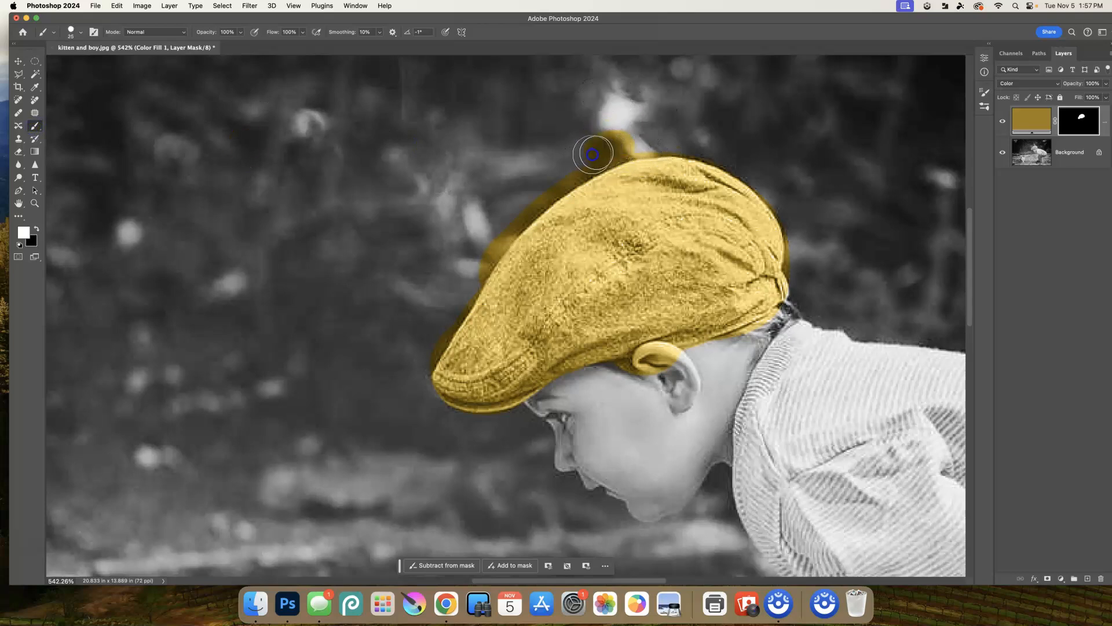
drag(596, 153, 656, 141)
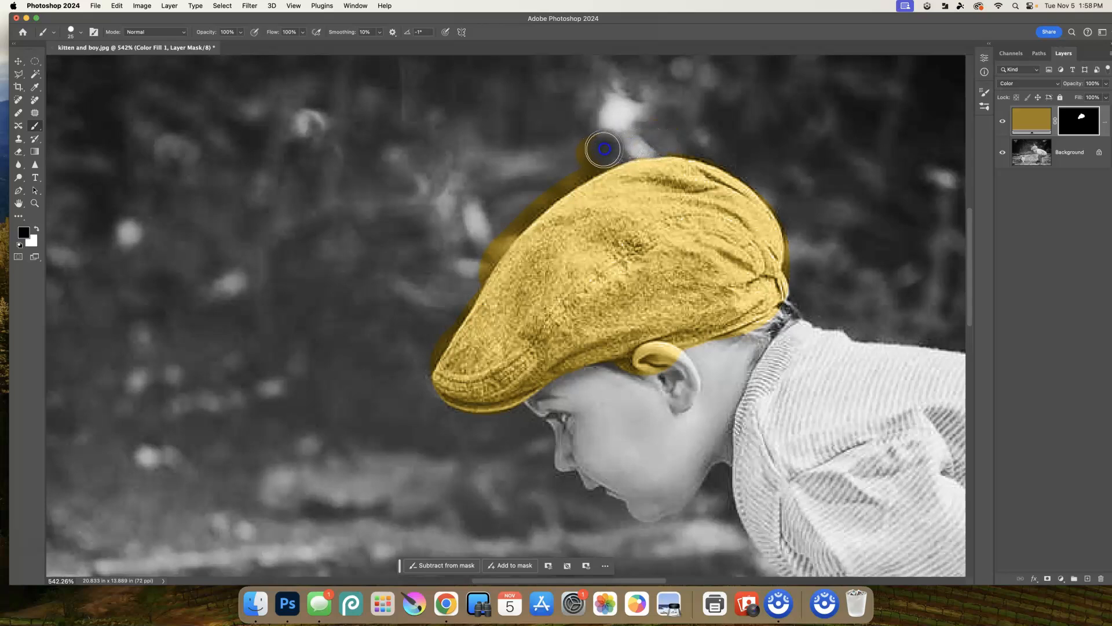
drag(595, 155, 523, 203)
mouse_move(579, 145)
mouse_down()
mouse_move(475, 256)
mouse_move(495, 234)
mouse_move(443, 323)
mouse_move(473, 362)
mouse_move(448, 352)
mouse_up()
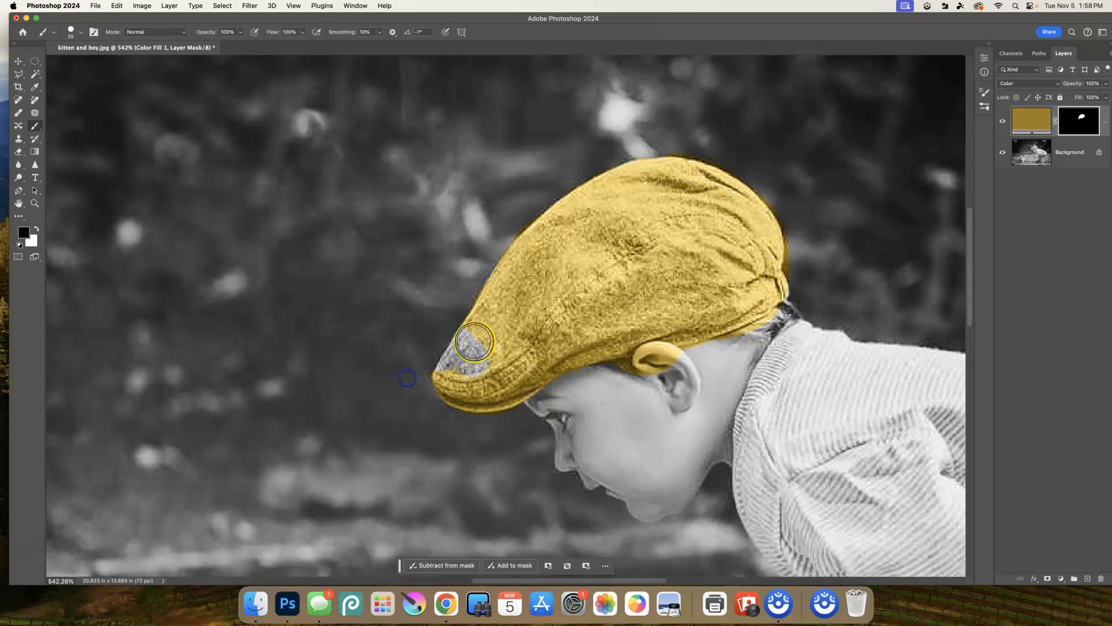
key(x)
mouse_move(486, 328)
mouse_down()
mouse_move(452, 368)
mouse_move(489, 367)
mouse_up()
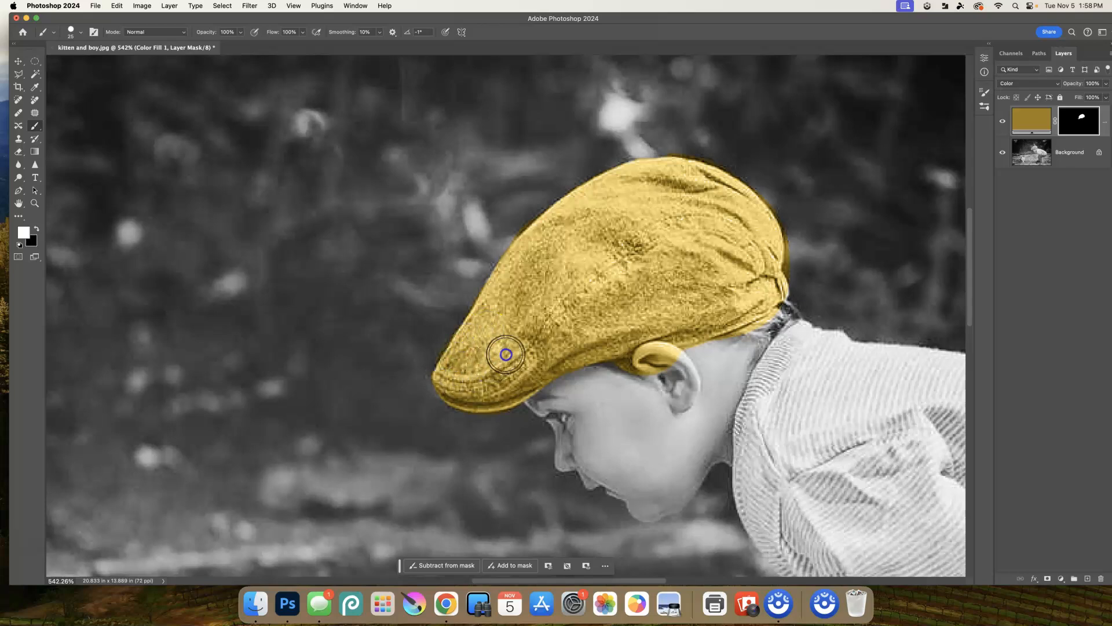
Step: Paint black on the mask over the boy's ear, hair and the cap's back edge, and touch up the cap with white
key(x)
mouse_move(689, 377)
mouse_down()
mouse_move(648, 359)
mouse_move(613, 377)
mouse_up()
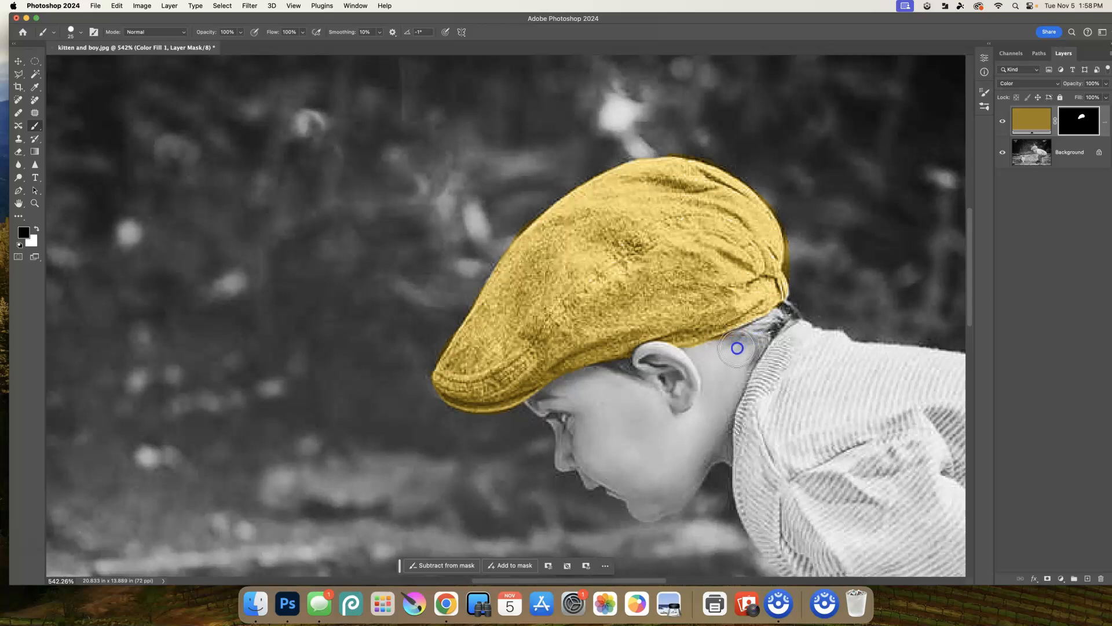
mouse_move(801, 269)
mouse_down()
mouse_move(790, 204)
mouse_move(749, 164)
mouse_move(715, 149)
mouse_move(672, 158)
mouse_up()
key(x)
mouse_move(704, 210)
mouse_down()
mouse_move(677, 174)
mouse_move(734, 200)
mouse_move(761, 258)
mouse_move(745, 199)
mouse_up()
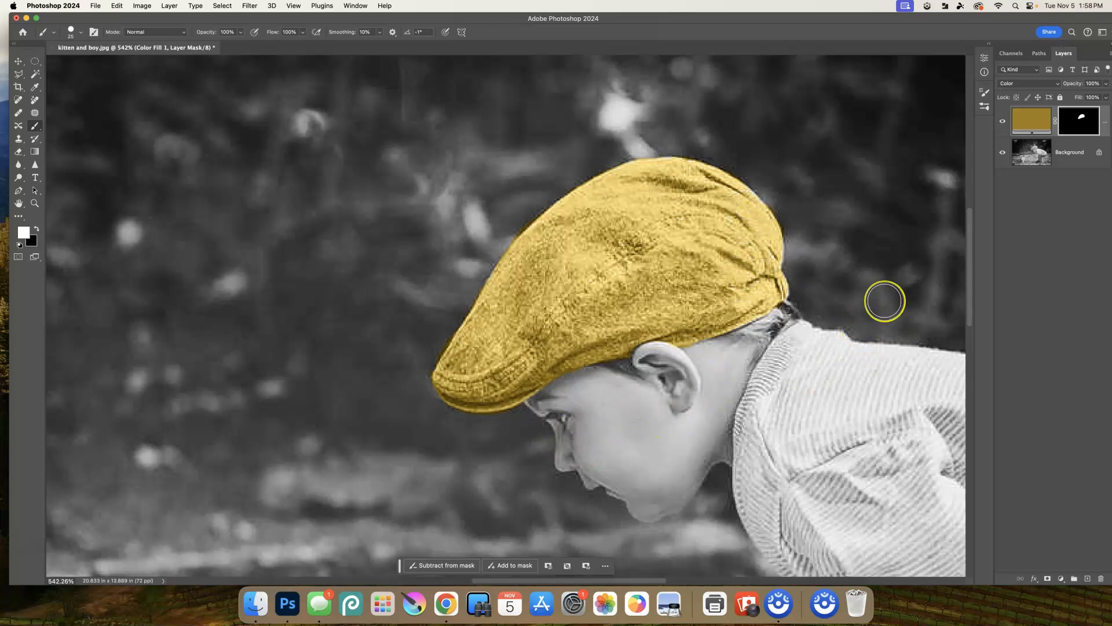
scroll(885, 300, down, 4)
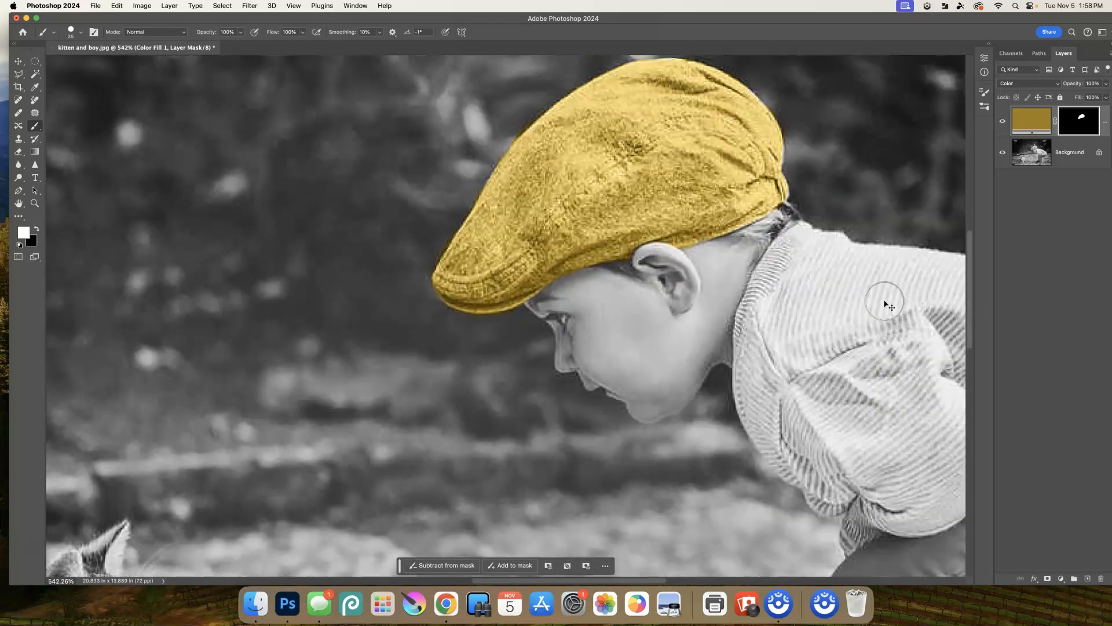
key(super+0)
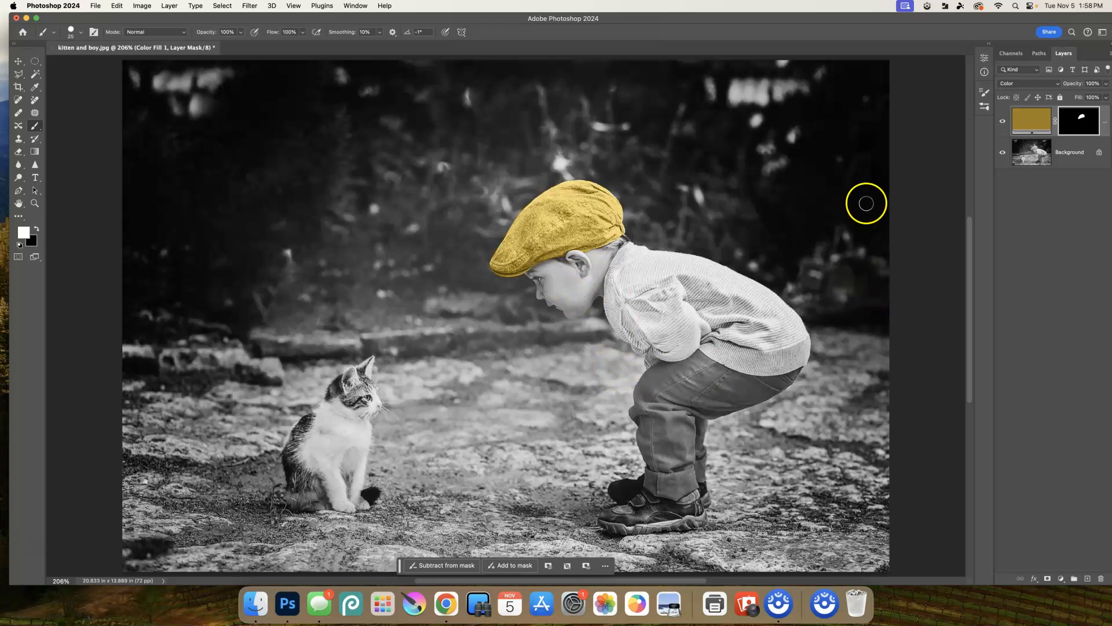
key(ctrl+Up)
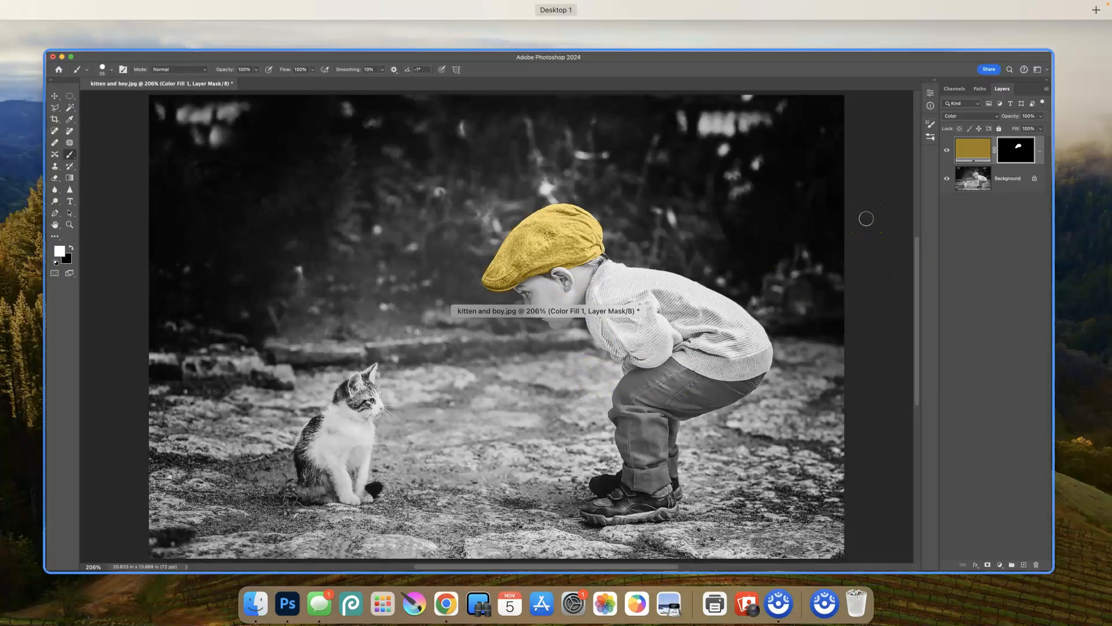
click(866, 218)
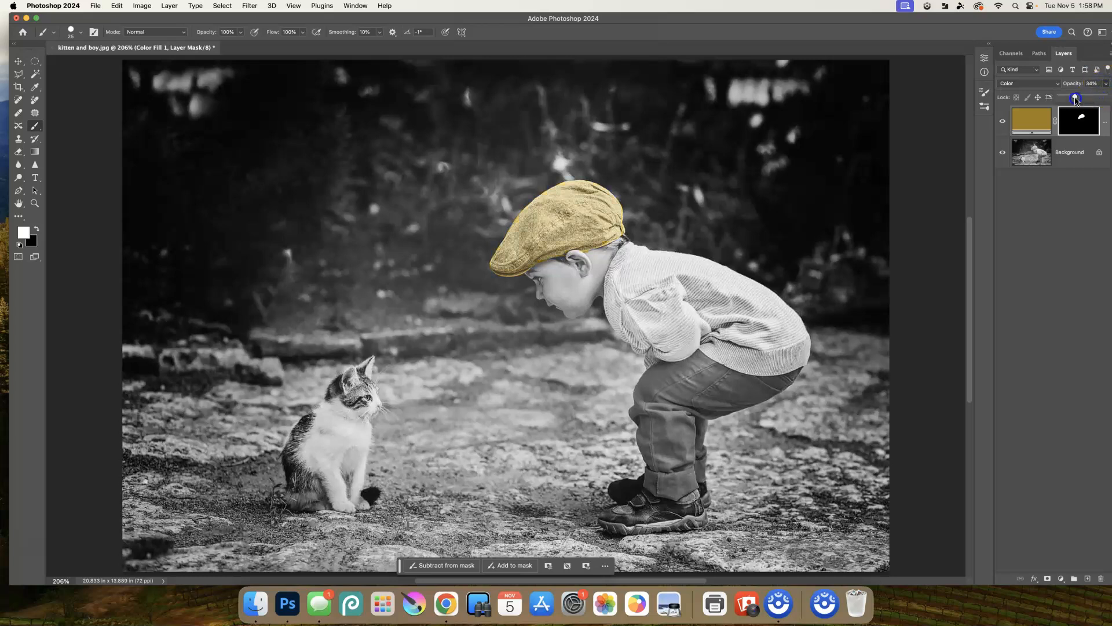
Step: Recolor the cap's fill layer from mustard to a muted gray-green, #364d48
double_click(1021, 128)
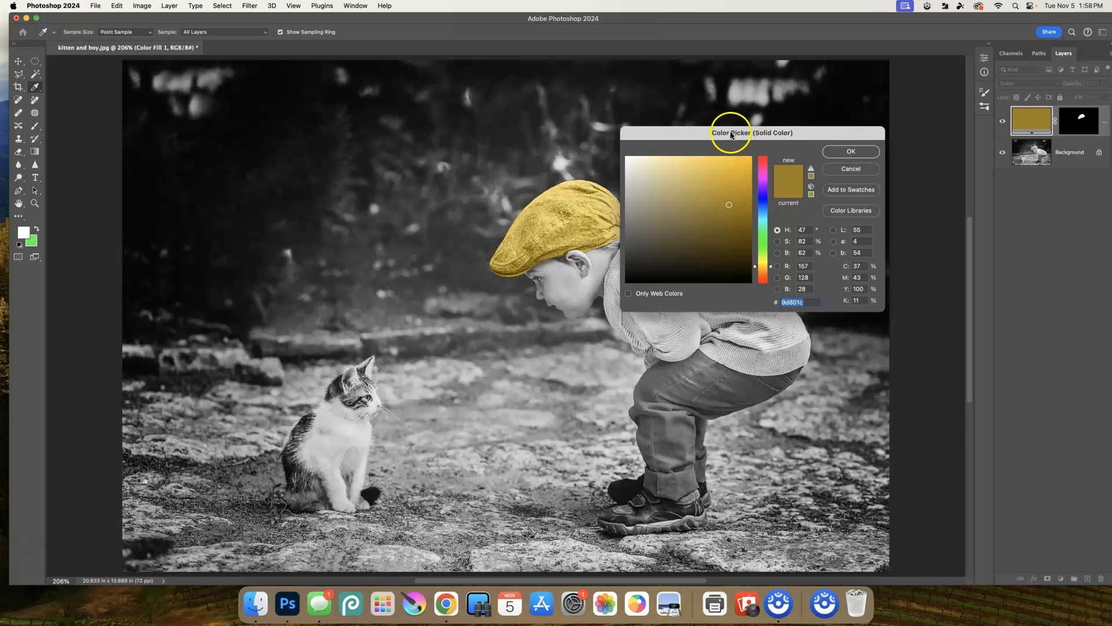
drag(727, 129, 819, 133)
click(856, 212)
drag(856, 212, 856, 228)
click(836, 174)
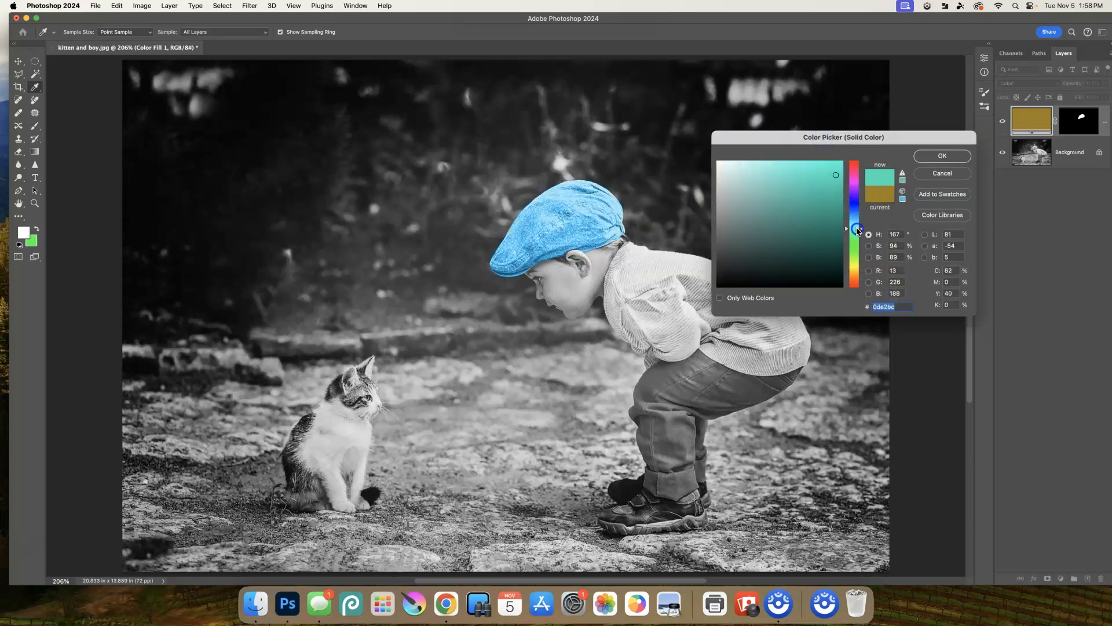
click(830, 183)
mouse_move(830, 183)
mouse_down()
mouse_move(733, 176)
mouse_move(750, 223)
mouse_move(748, 186)
mouse_move(748, 234)
mouse_move(730, 213)
mouse_move(743, 188)
mouse_move(775, 239)
mouse_up()
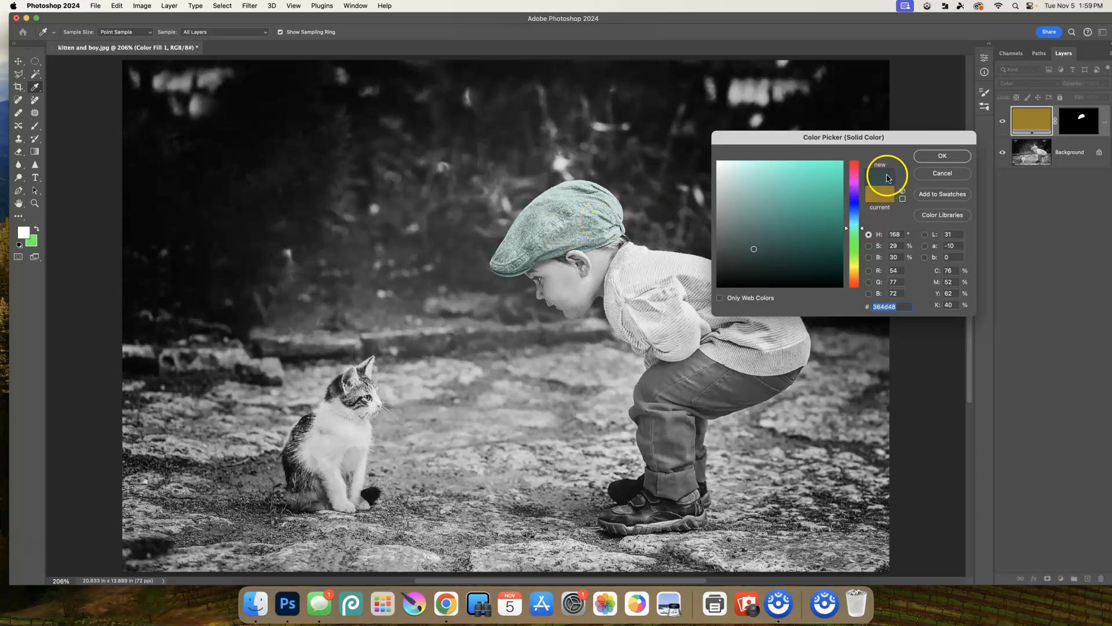
click(938, 157)
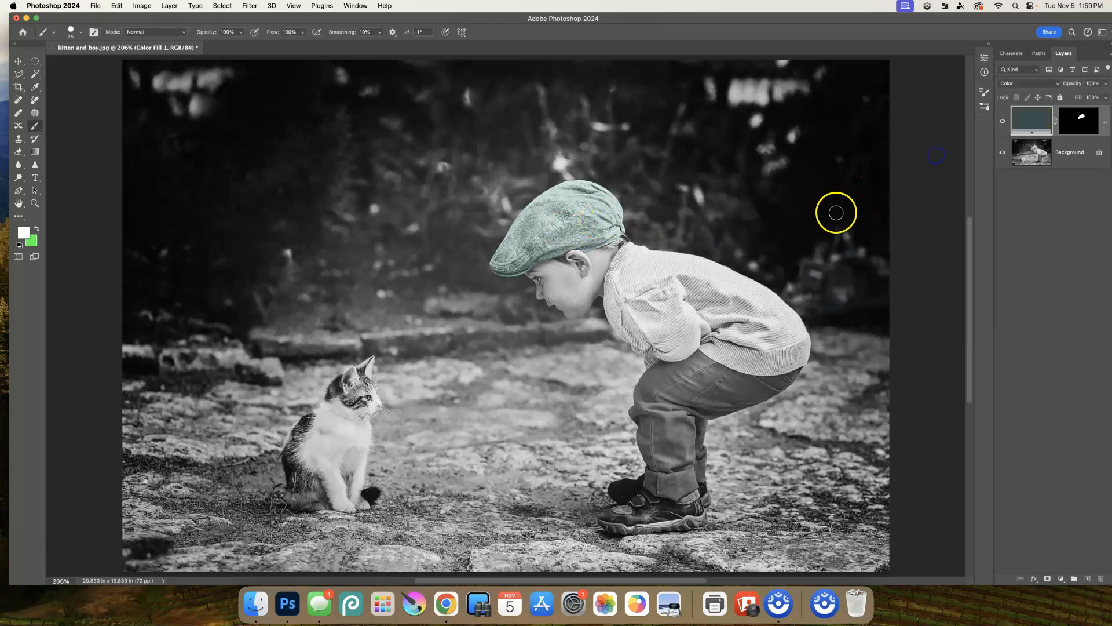
Step: Set the cap fill layer's blend mode to Overlay, comparing it with Color before keeping Overlay
click(1020, 88)
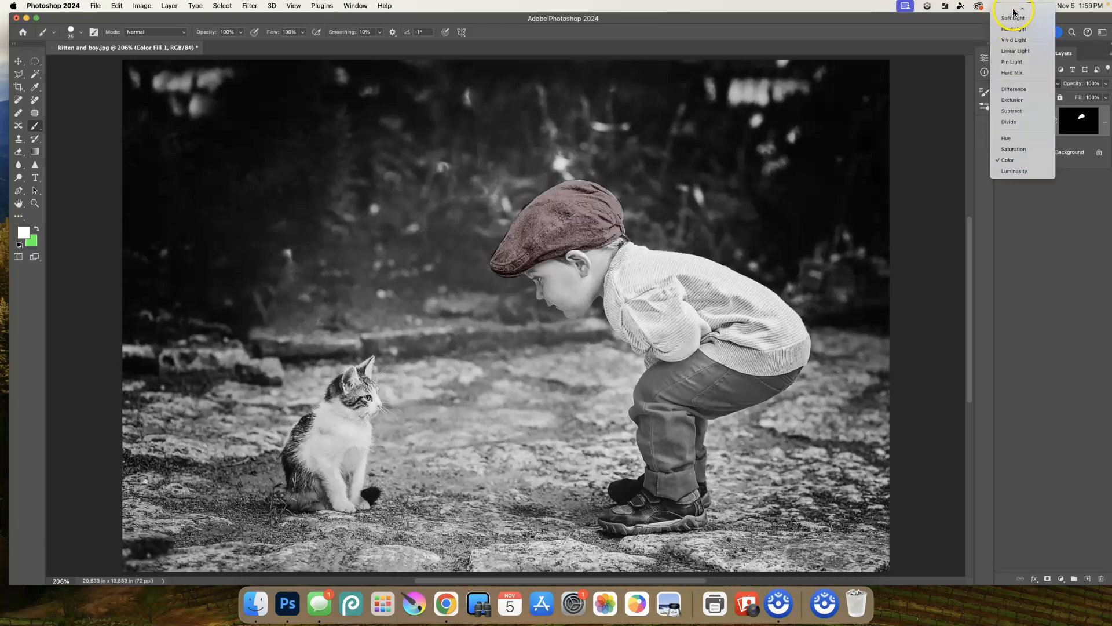
click(1021, 108)
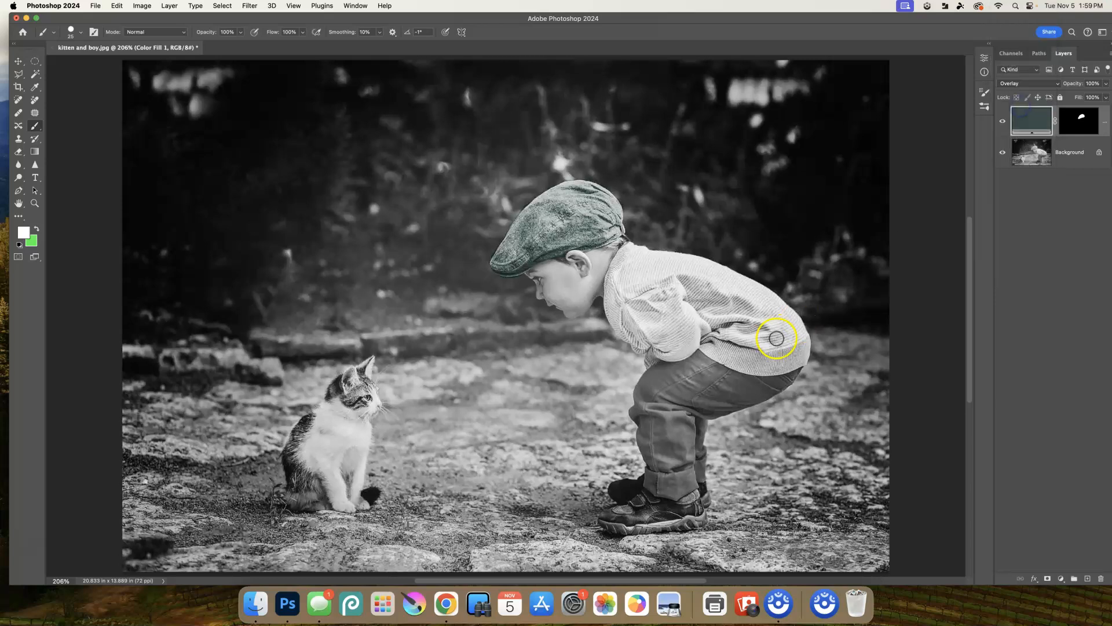
click(1028, 84)
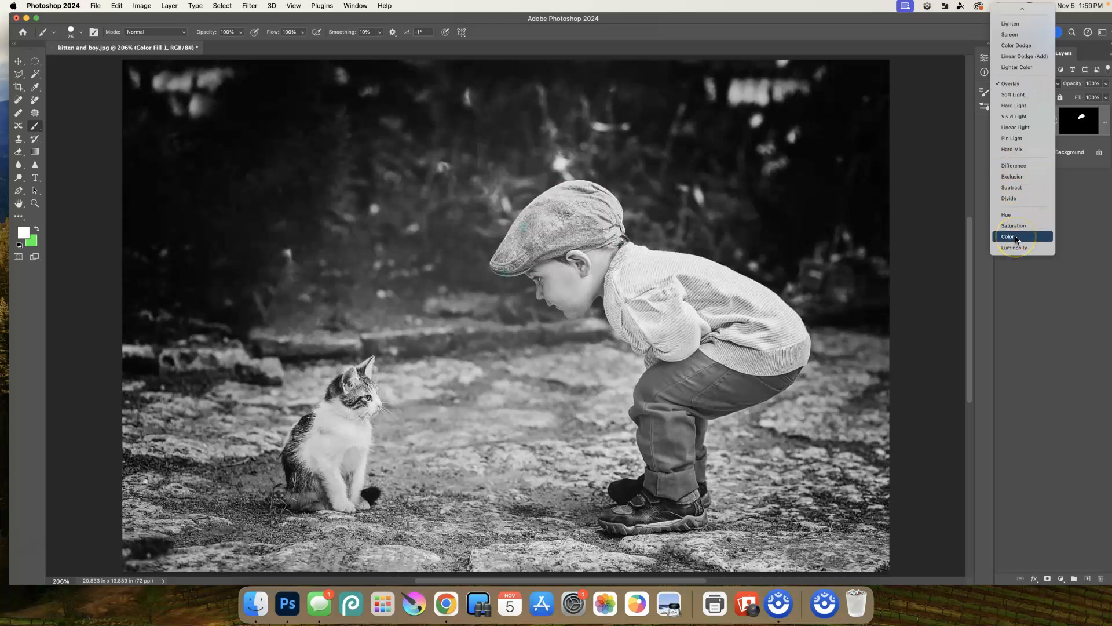
click(1011, 84)
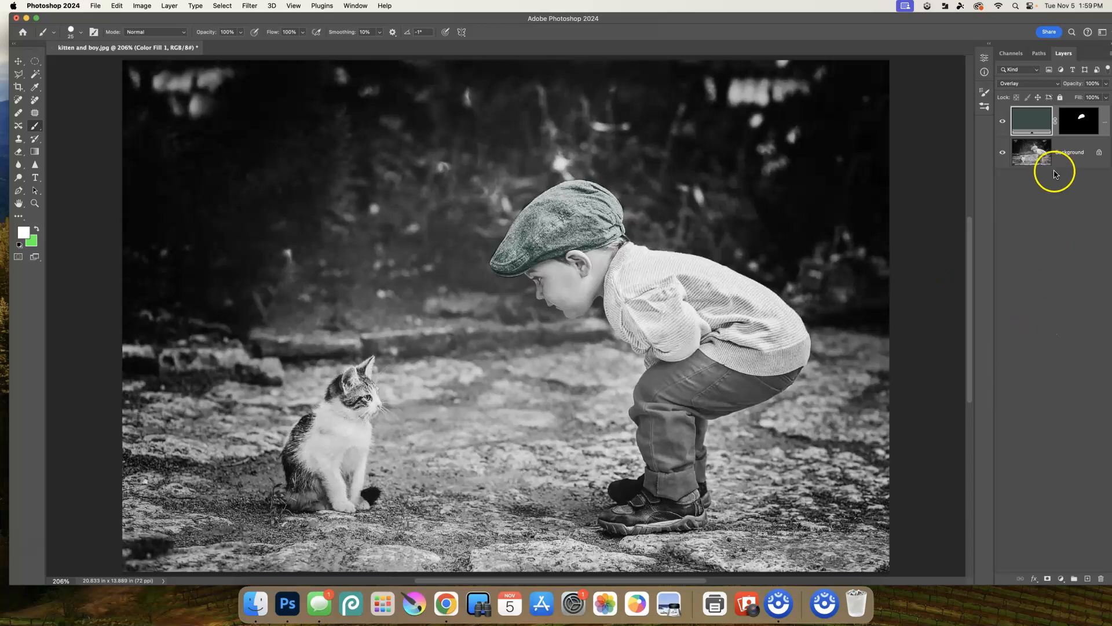
Step: Change the cap's fill color to a more saturated teal green of the same hue
click(1031, 122)
double_click(1031, 122)
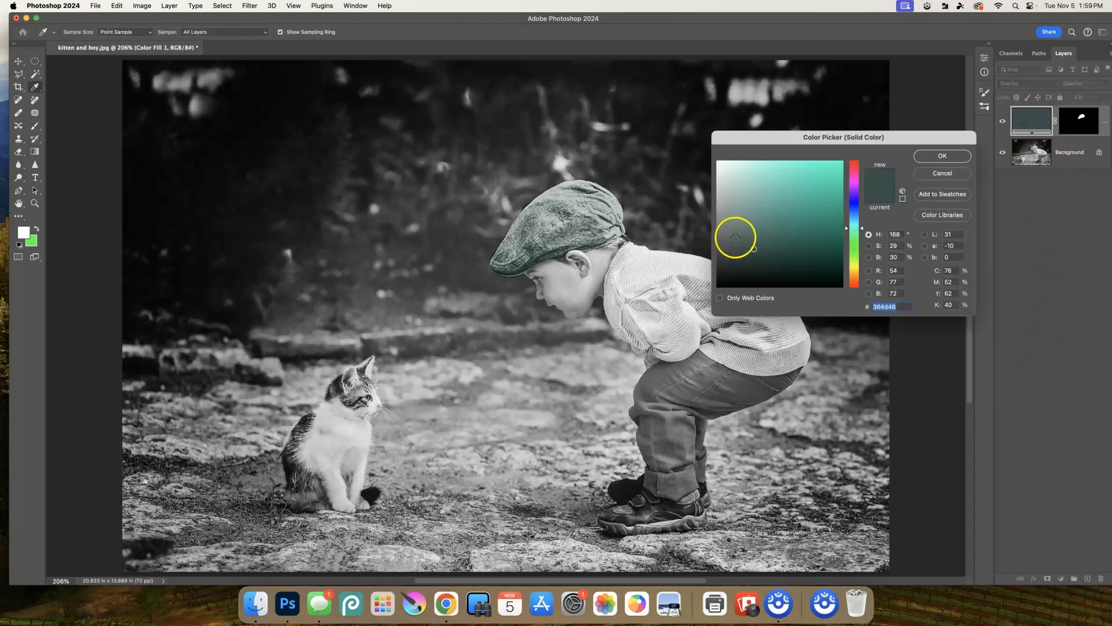
mouse_move(754, 239)
mouse_down()
mouse_move(763, 175)
mouse_move(735, 169)
mouse_move(753, 241)
mouse_move(777, 224)
mouse_move(780, 247)
mouse_move(785, 236)
mouse_move(802, 244)
mouse_up()
mouse_move(946, 60)
click(936, 23)
click(938, 157)
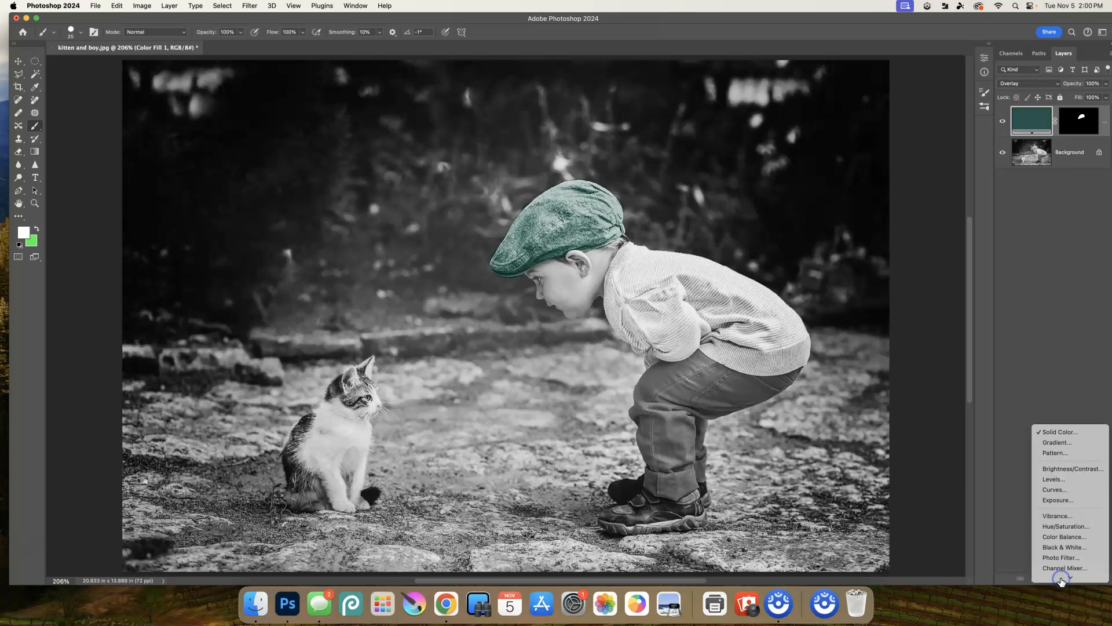
Step: Add a second Solid Color fill layer above the cap's layer in tan, #b0895b
click(1057, 413)
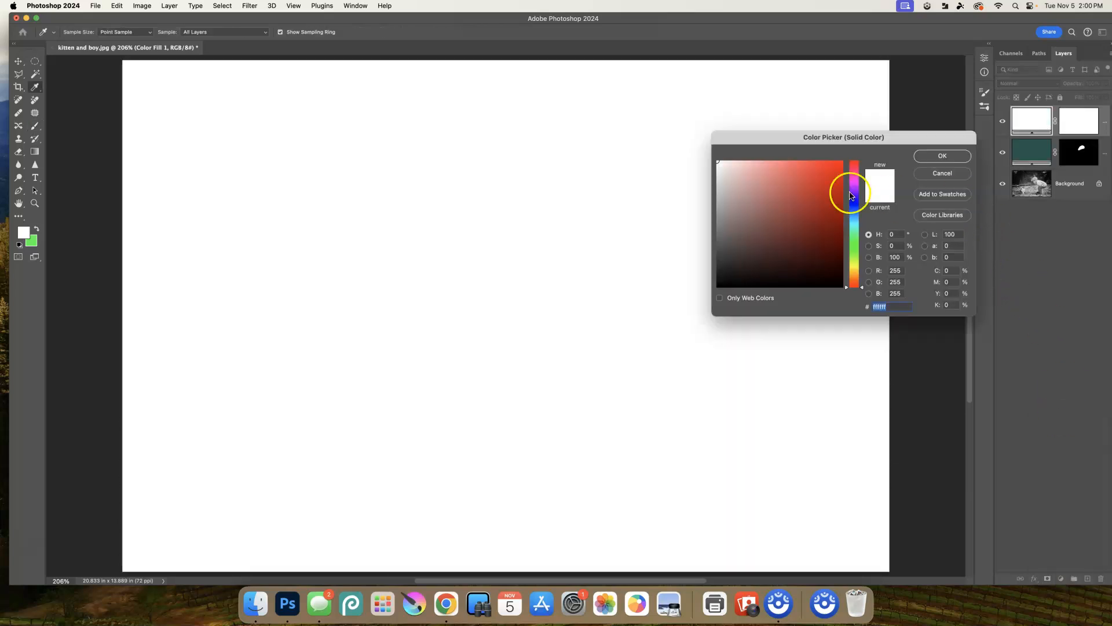
mouse_move(822, 186)
mouse_down()
mouse_move(792, 235)
mouse_move(855, 276)
mouse_up()
click(790, 238)
mouse_move(791, 238)
mouse_down()
mouse_move(792, 201)
mouse_move(780, 203)
mouse_up()
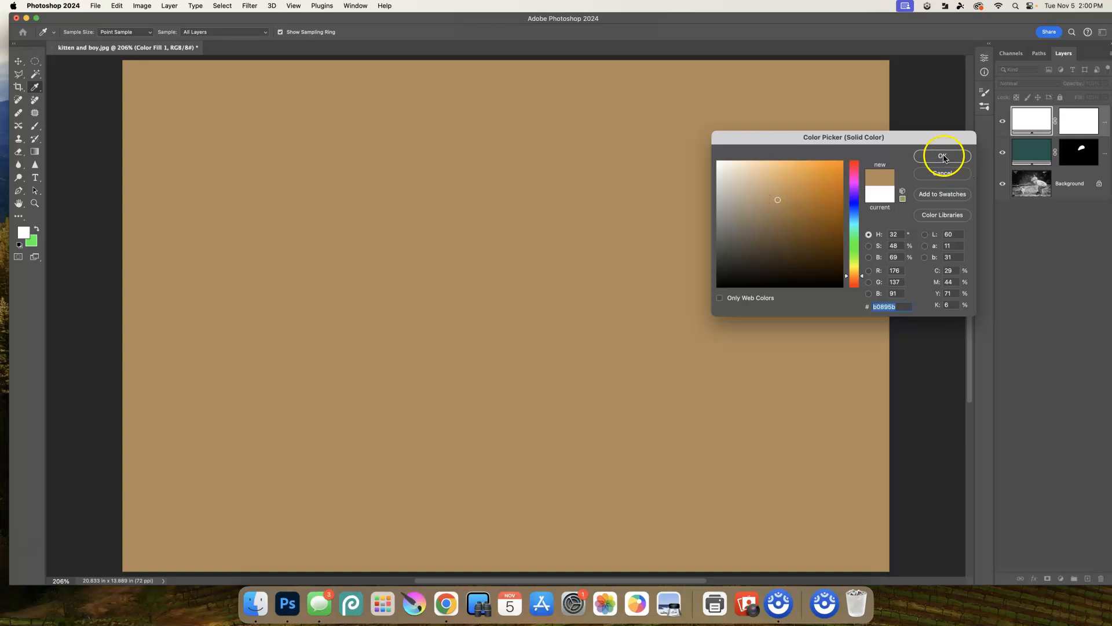
click(942, 155)
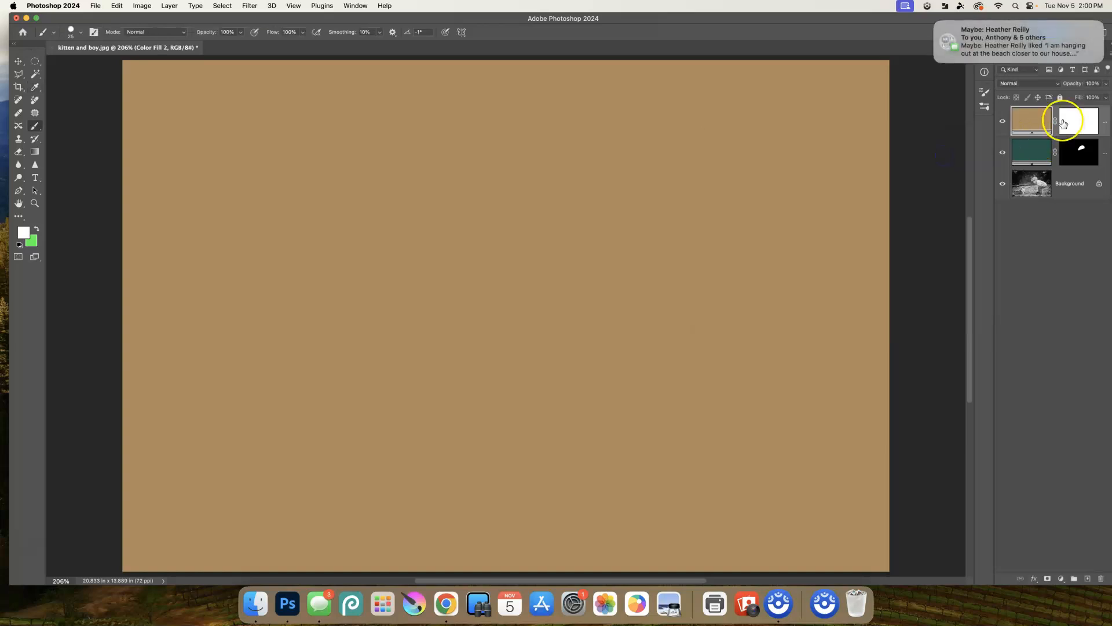
Step: Invert the tan fill layer's mask to black so the tan color is hidden
click(937, 24)
click(1082, 118)
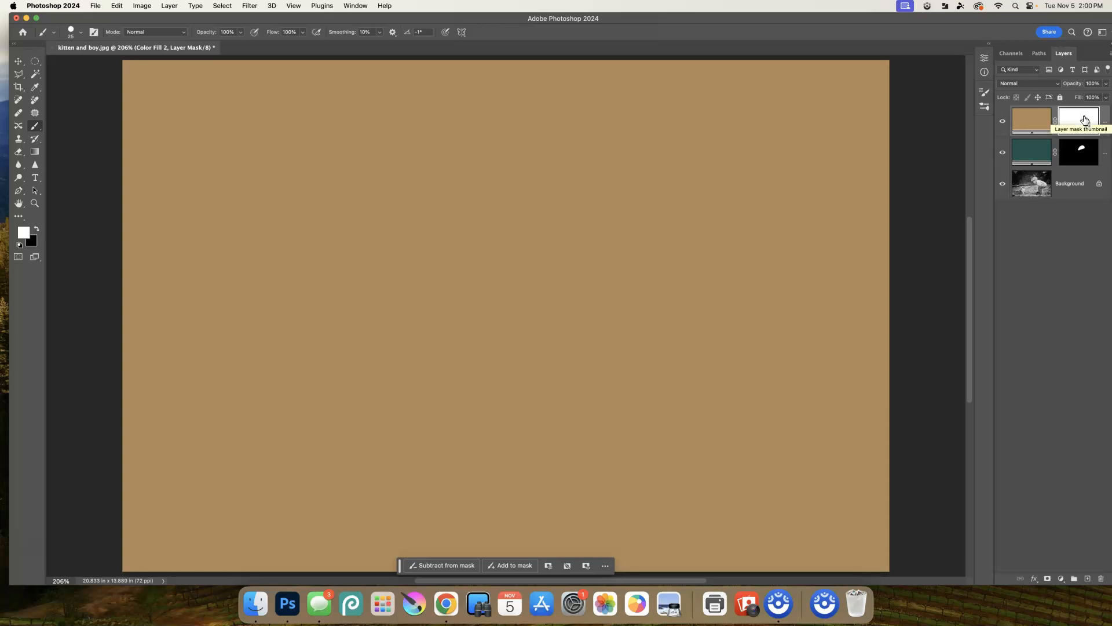
key(super+i)
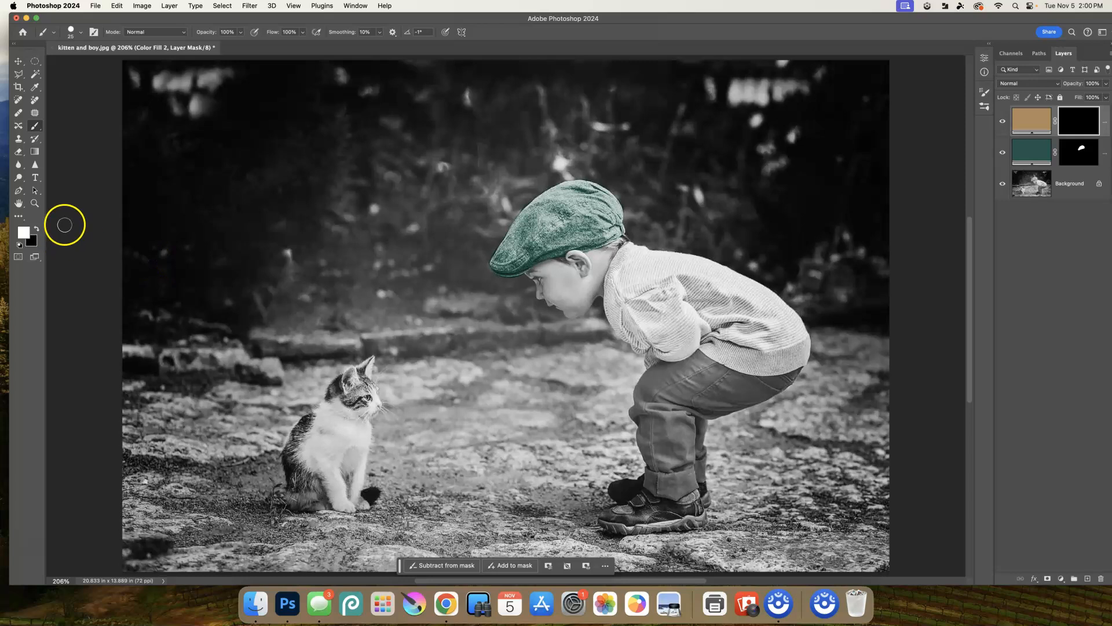
Step: Paint white on the tan layer's mask over the kitten's near ear, and set the layer's blend mode to Color
click(34, 203)
drag(312, 399, 350, 454)
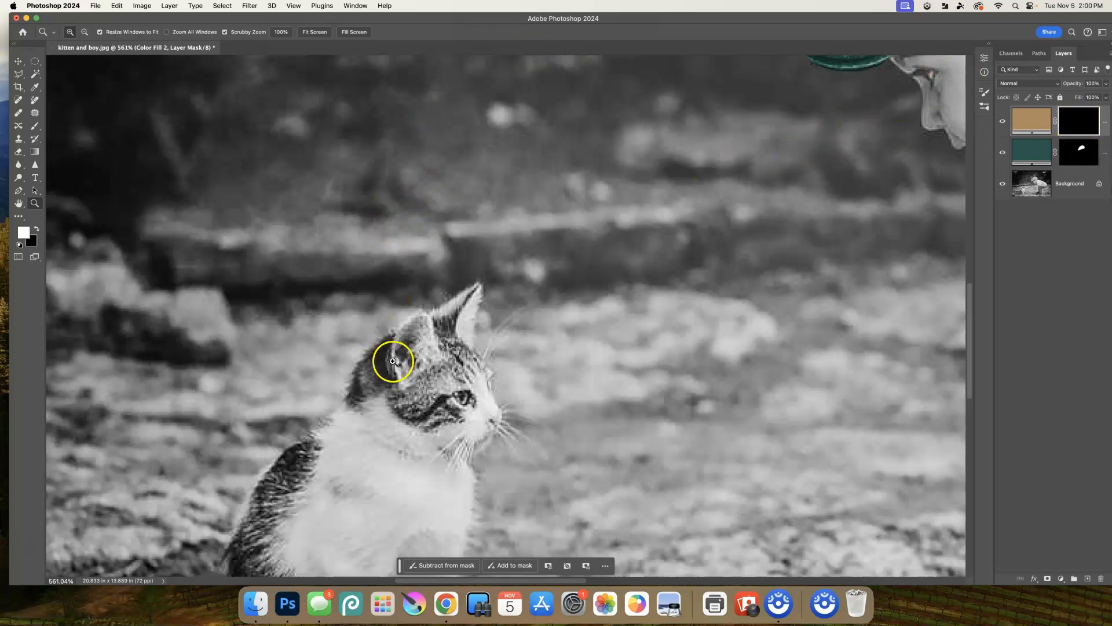
click(37, 127)
drag(371, 365, 428, 342)
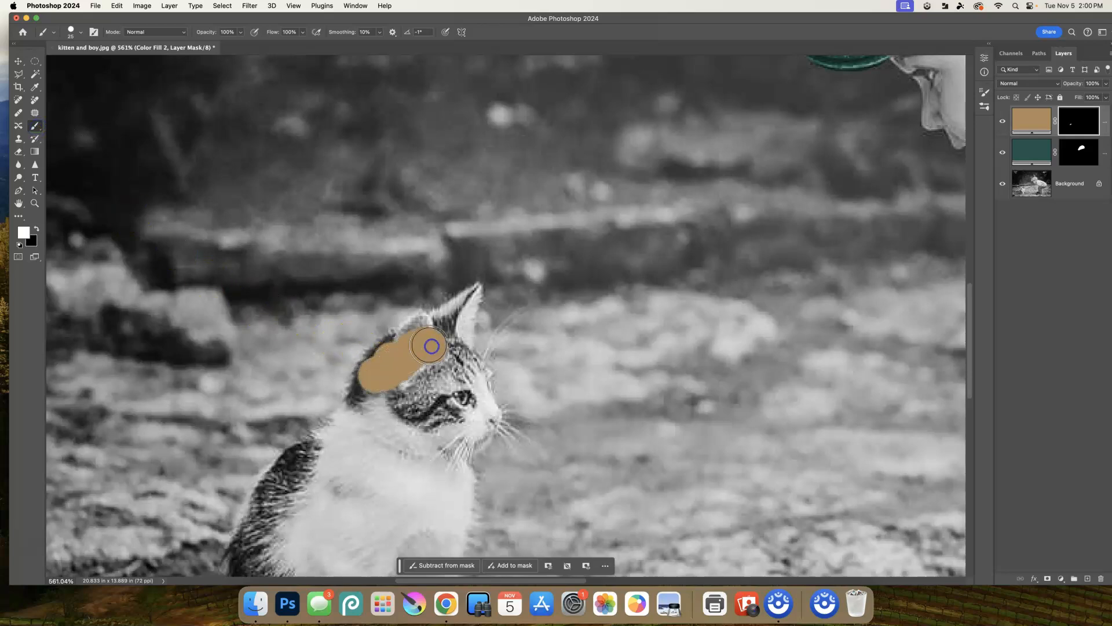
click(1019, 84)
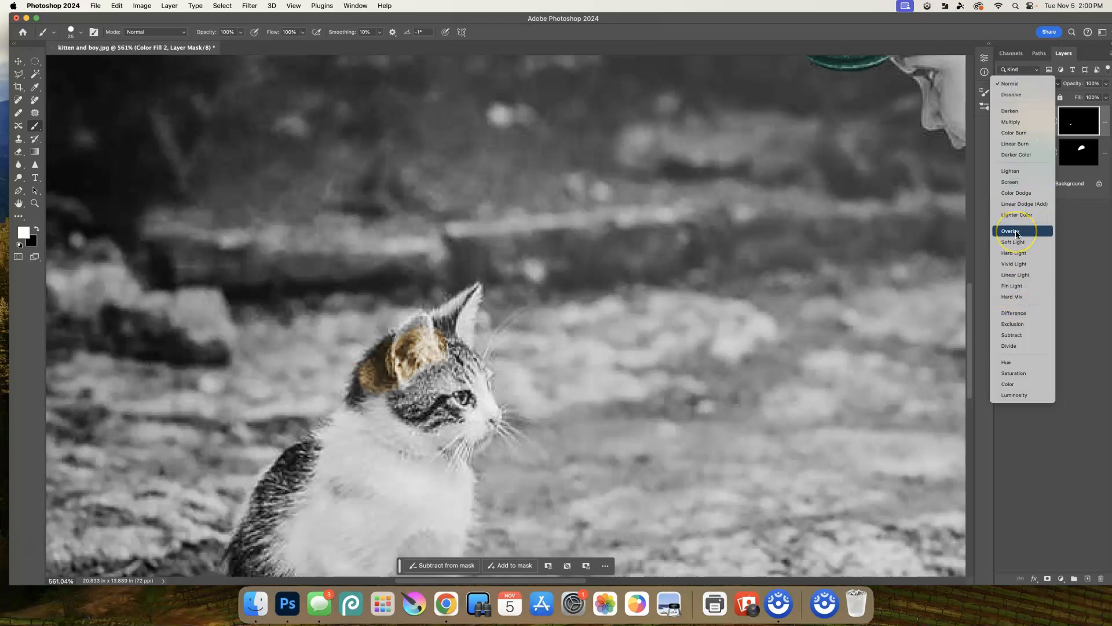
click(1015, 384)
Step: Paint white on the mask over the dark fur of the kitten's head and far ear, setting the brush hardness to 0%
mouse_move(433, 362)
mouse_down()
mouse_move(406, 399)
mouse_move(438, 407)
mouse_move(431, 414)
mouse_move(440, 384)
mouse_move(389, 356)
mouse_move(362, 400)
mouse_up()
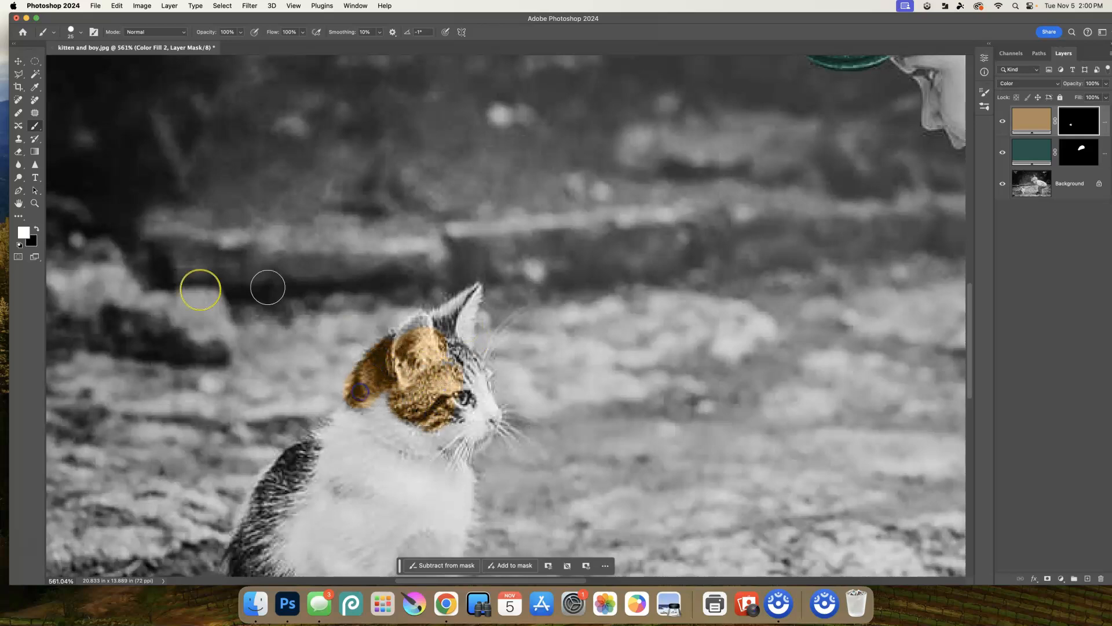
drag(375, 356, 457, 298)
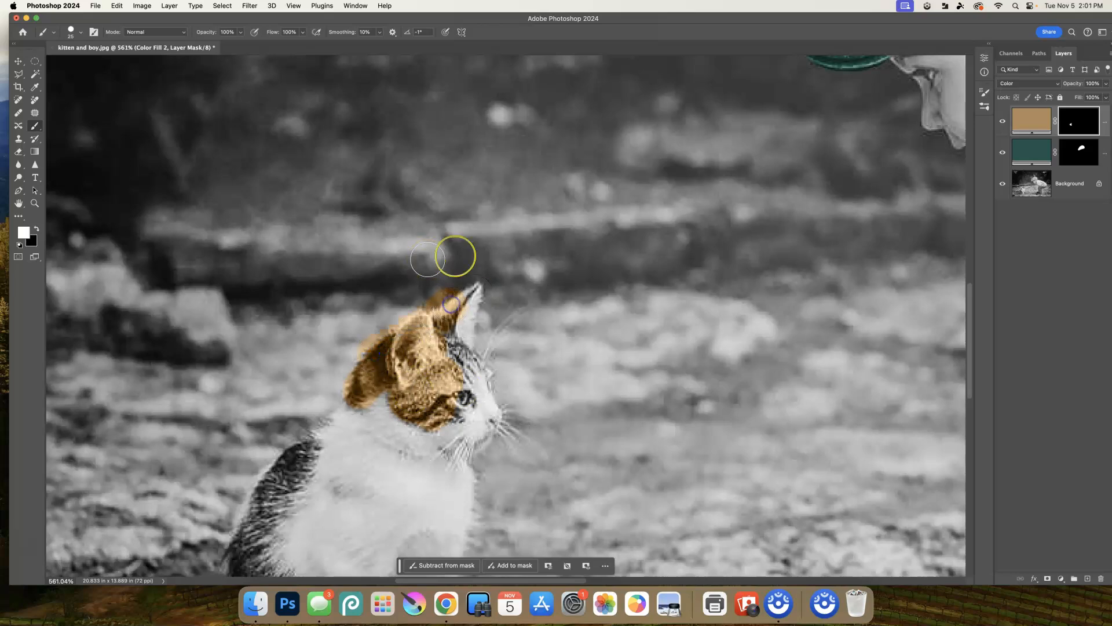
click(93, 32)
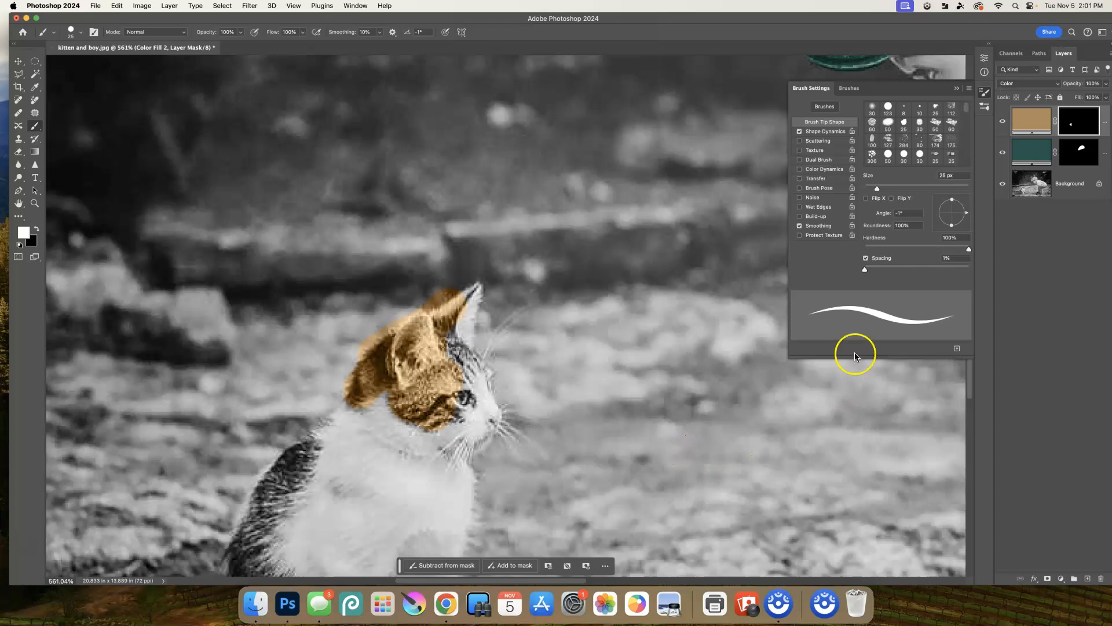
drag(939, 253, 840, 255)
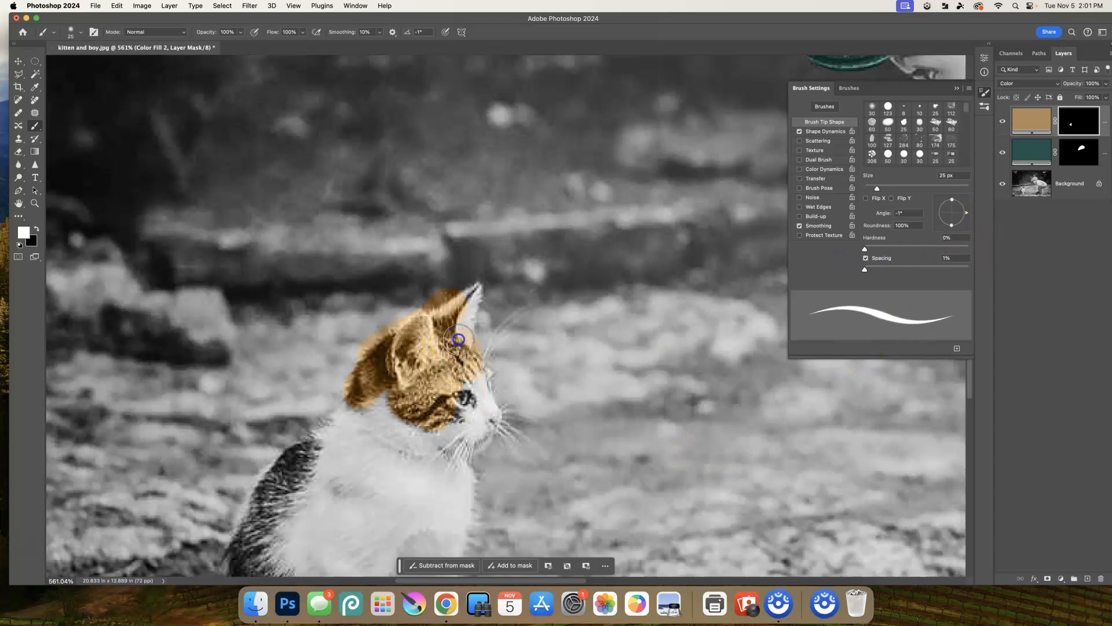
click(472, 291)
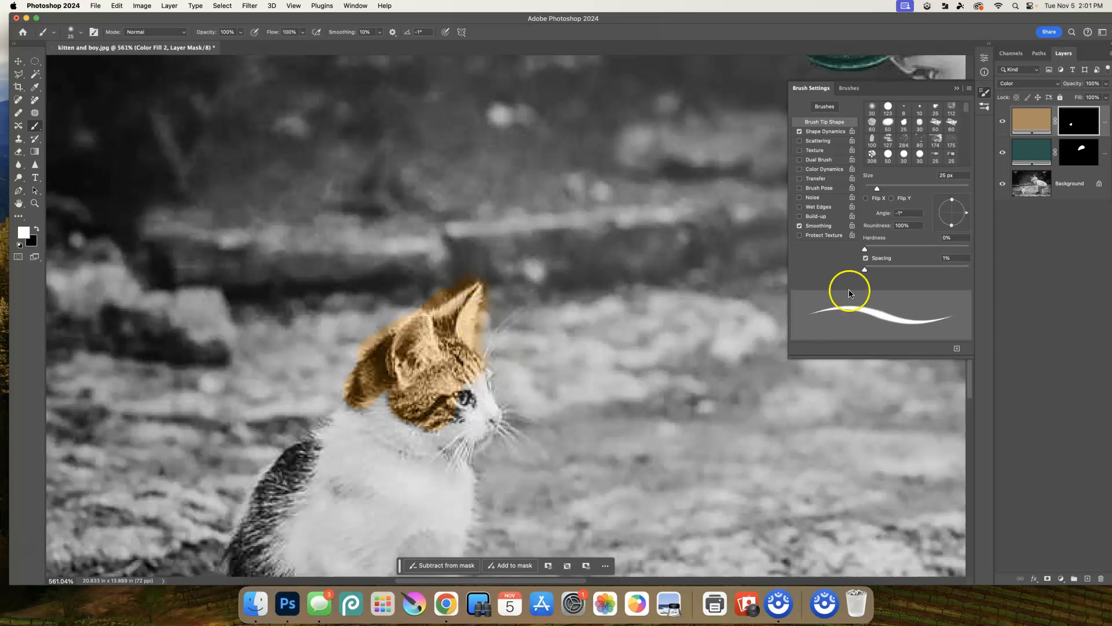
click(989, 95)
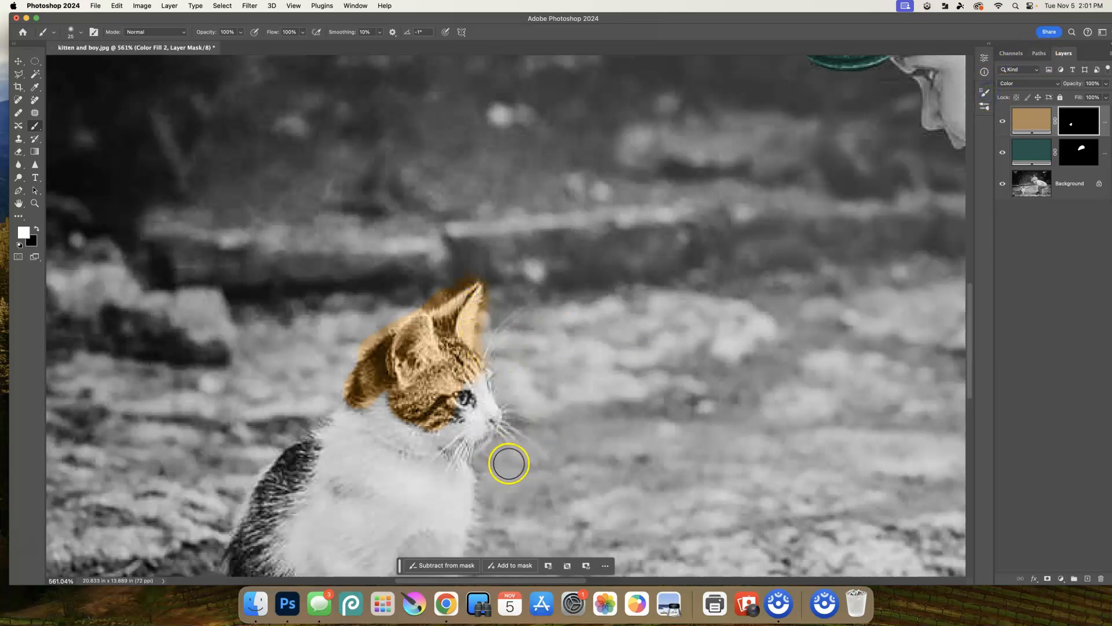
Step: Paint black on the mask to clean up tan spill around the kitten's ears and nape, and fill its head and cheek with white
key(x)
click(469, 270)
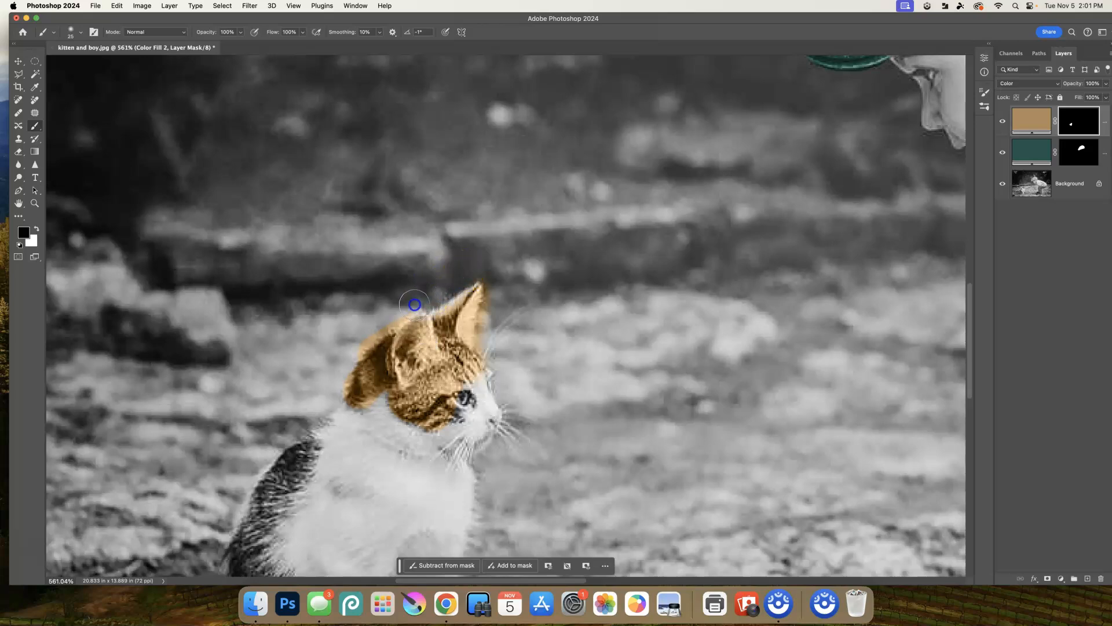
mouse_move(340, 374)
mouse_down()
mouse_move(375, 388)
mouse_move(389, 357)
mouse_move(366, 385)
mouse_up()
key(x)
mouse_move(444, 326)
mouse_down()
mouse_move(469, 307)
mouse_move(422, 329)
mouse_move(415, 360)
mouse_up()
mouse_move(452, 407)
mouse_down()
mouse_move(430, 391)
mouse_move(462, 401)
mouse_move(436, 393)
mouse_move(444, 432)
mouse_up()
Step: With a smaller brush, paint black on the mask over the kitten's eye and the remaining spill along the head's edges
key(x)
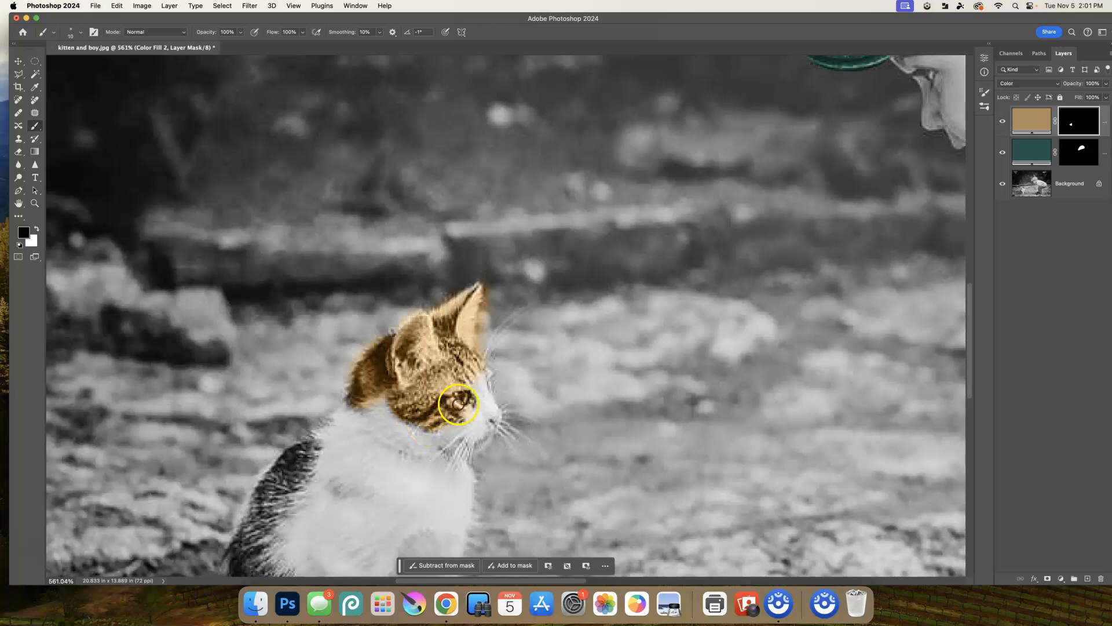
drag(471, 399, 473, 398)
drag(374, 334, 374, 337)
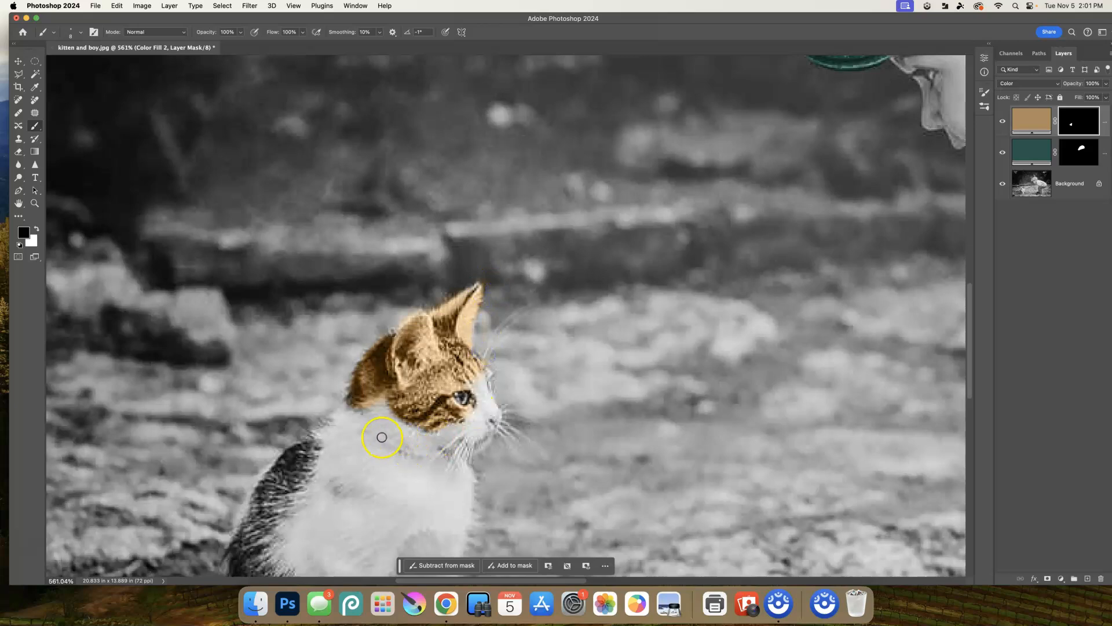
Step: Paint white on the mask over a patch of the kitten's white chest and a spot on its dark back
key(x)
scroll(391, 453, right, 2)
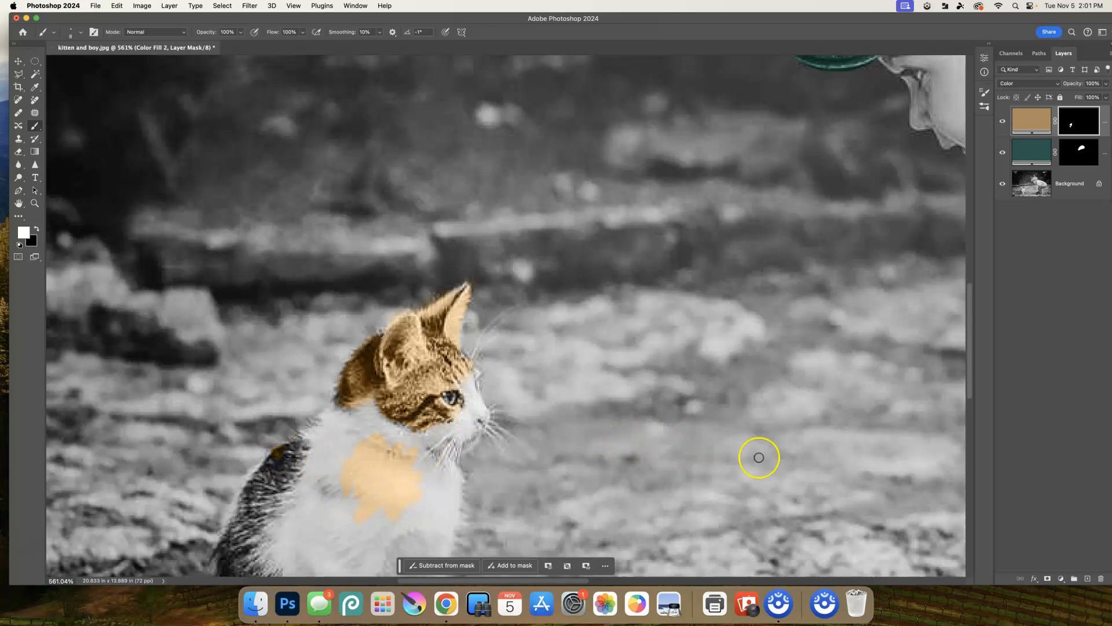
key(ctrl+Up)
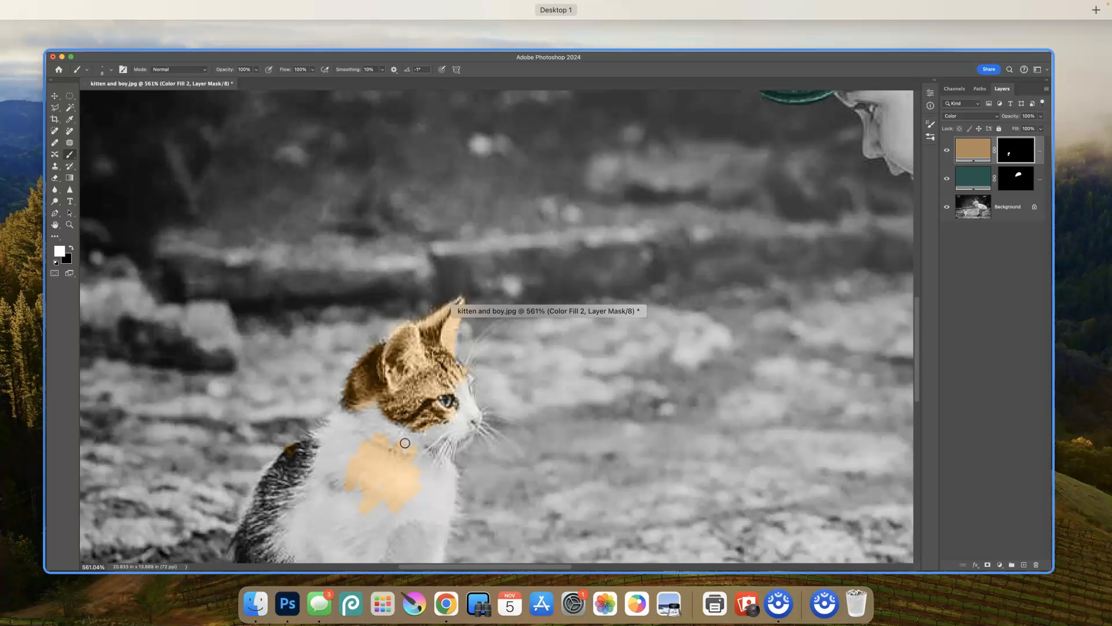
click(405, 442)
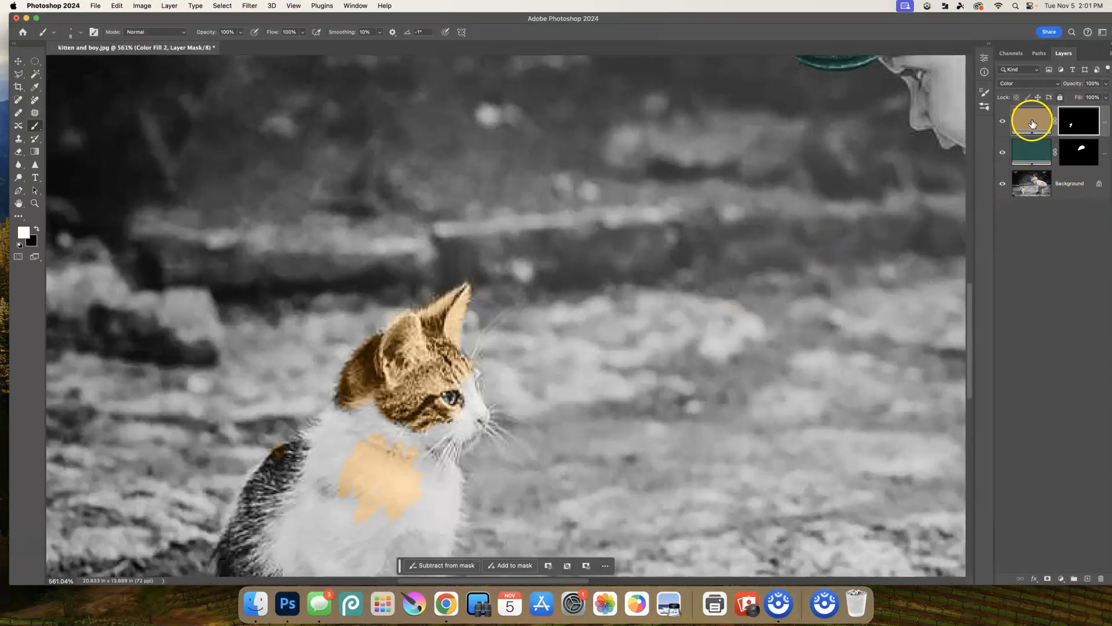
Step: Set the tan fill layer's blend mode to Soft Light after trying Vivid Light
click(1031, 120)
click(1028, 84)
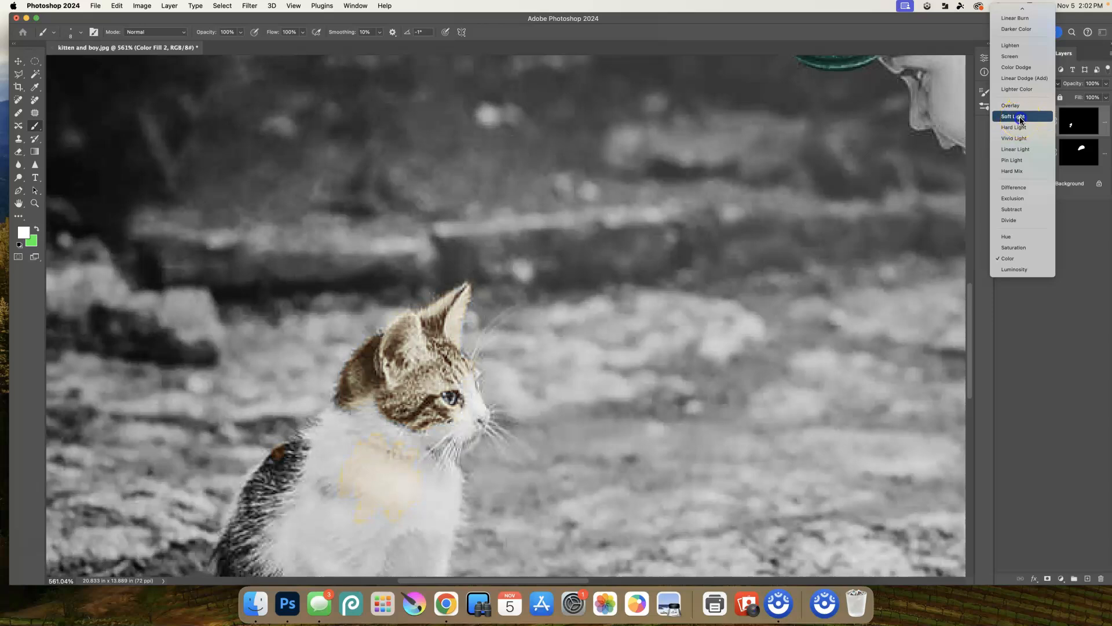
click(1013, 138)
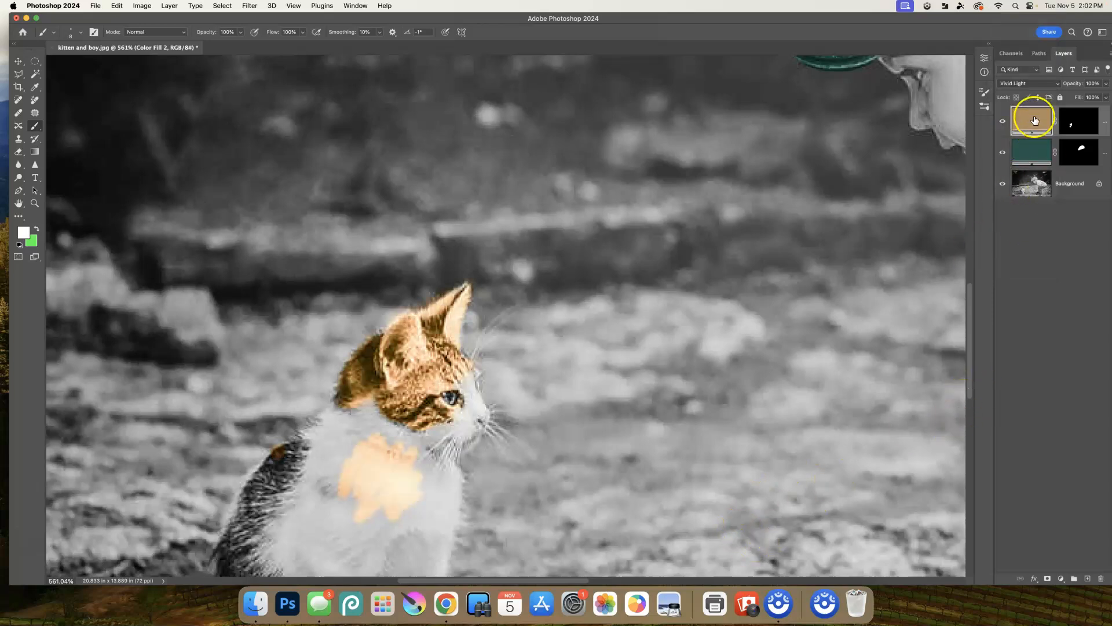
click(1032, 86)
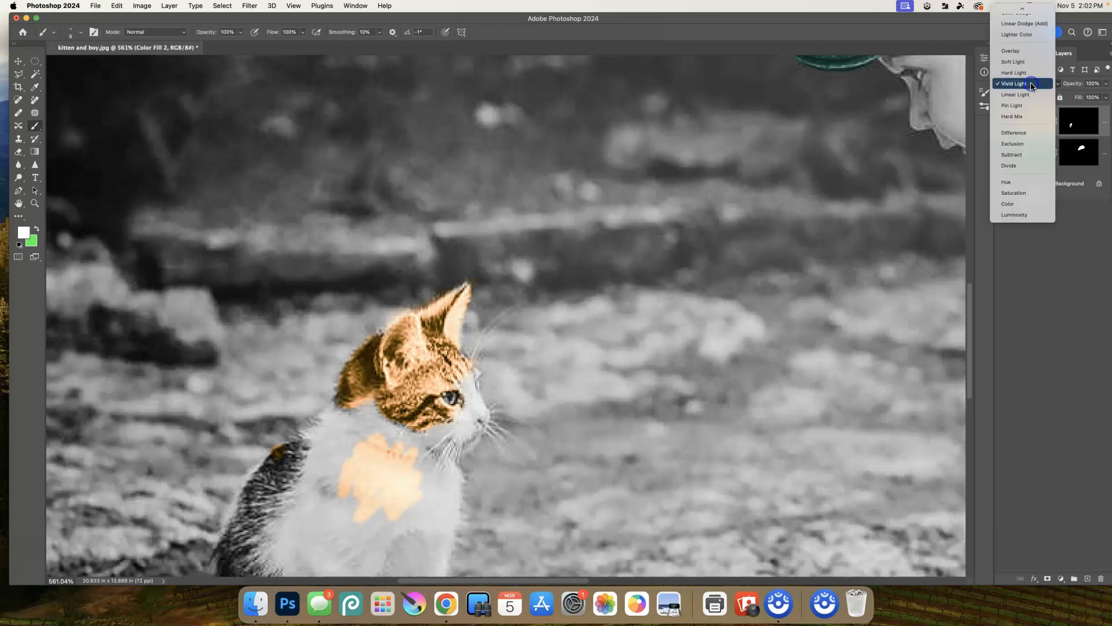
click(1025, 64)
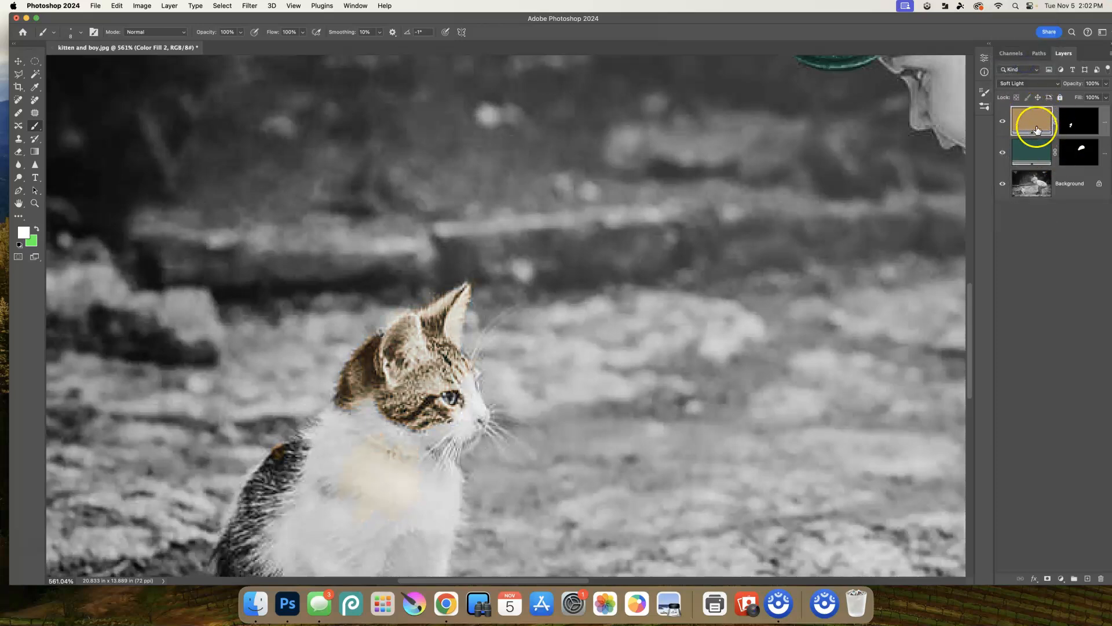
Step: Add a Solid Color fill layer in brown #895938 above the other fill layers for the boy's skin
mouse_move(785, 373)
mouse_down()
mouse_move(597, 430)
mouse_move(566, 454)
mouse_up()
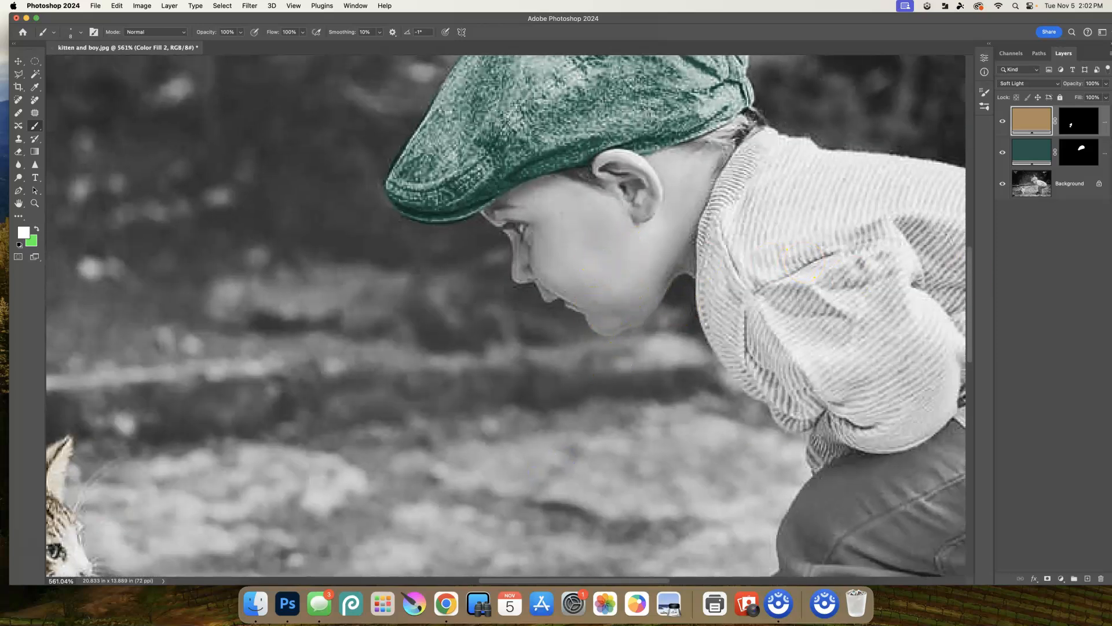
click(1061, 578)
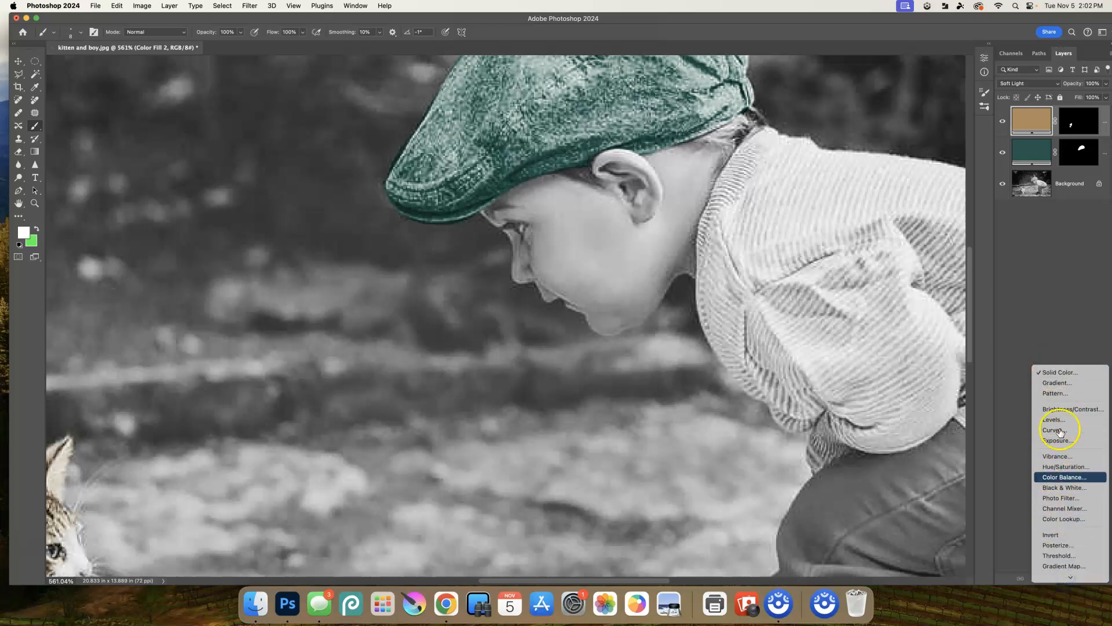
click(1065, 374)
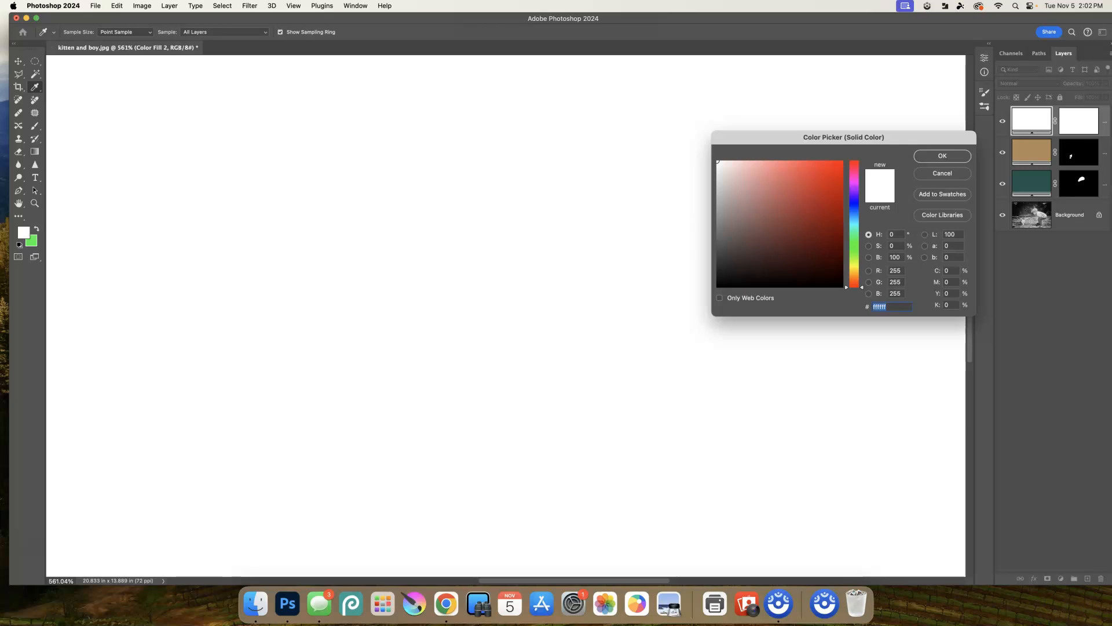
drag(854, 284, 854, 280)
click(780, 212)
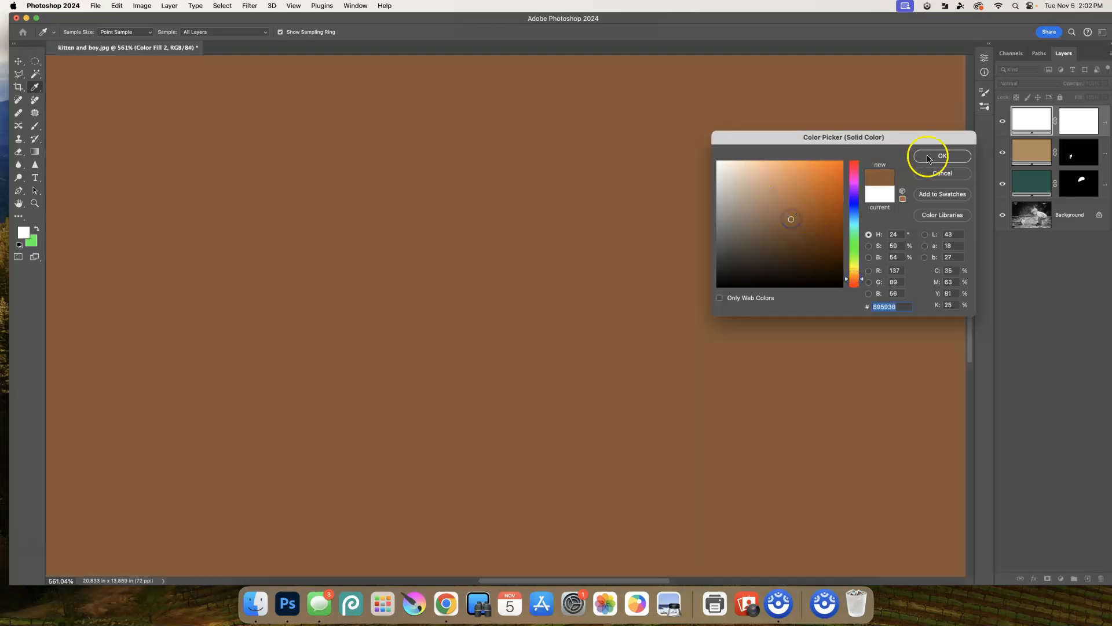
click(927, 155)
Step: Invert the brown fill layer's mask to black and brush white over a patch of the boy's cheek
key(b)
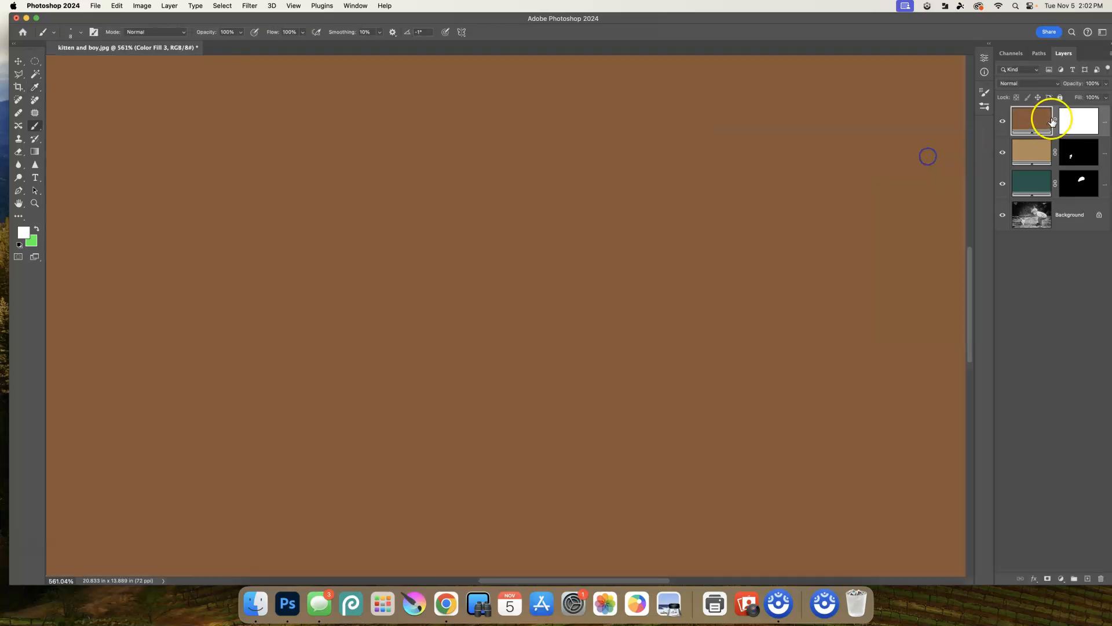
key(super+i)
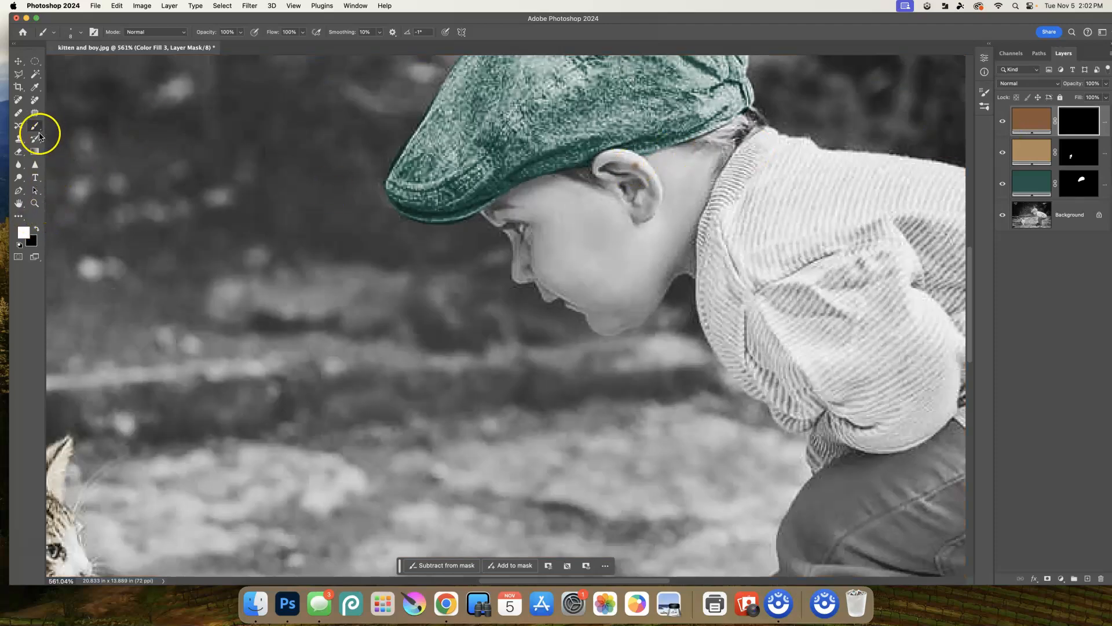
mouse_move(593, 253)
mouse_down()
mouse_move(623, 241)
mouse_move(618, 210)
mouse_move(646, 202)
mouse_move(617, 251)
mouse_move(595, 238)
mouse_move(588, 215)
mouse_move(600, 254)
mouse_up()
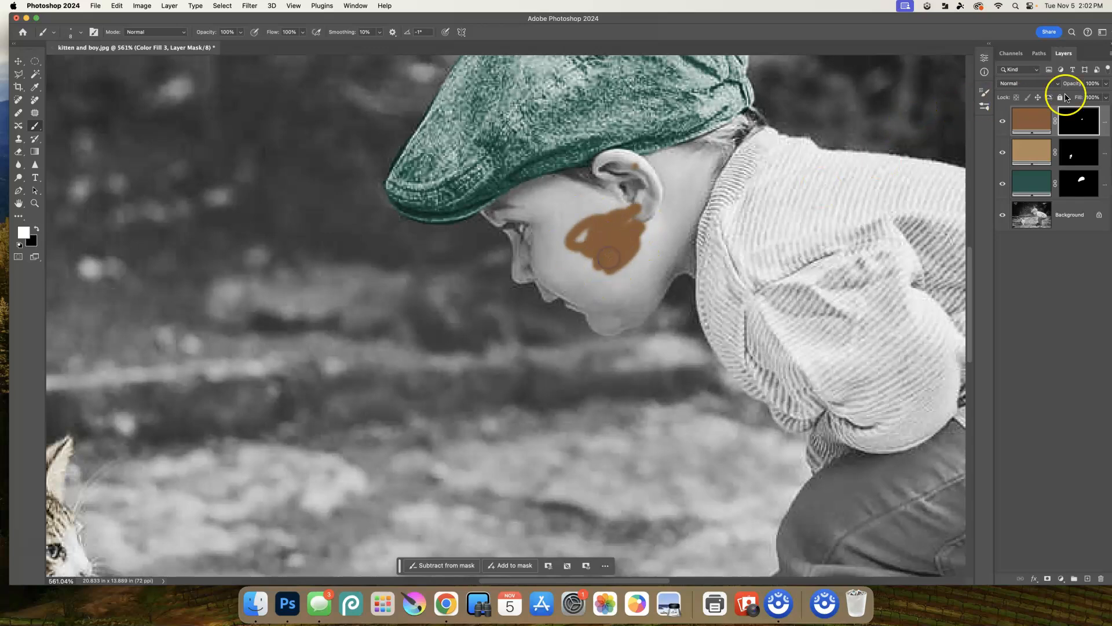
Step: Try Saturation as the brown fill layer's blend mode, settle on Color, and lower the layer's opacity to 52%
click(1050, 83)
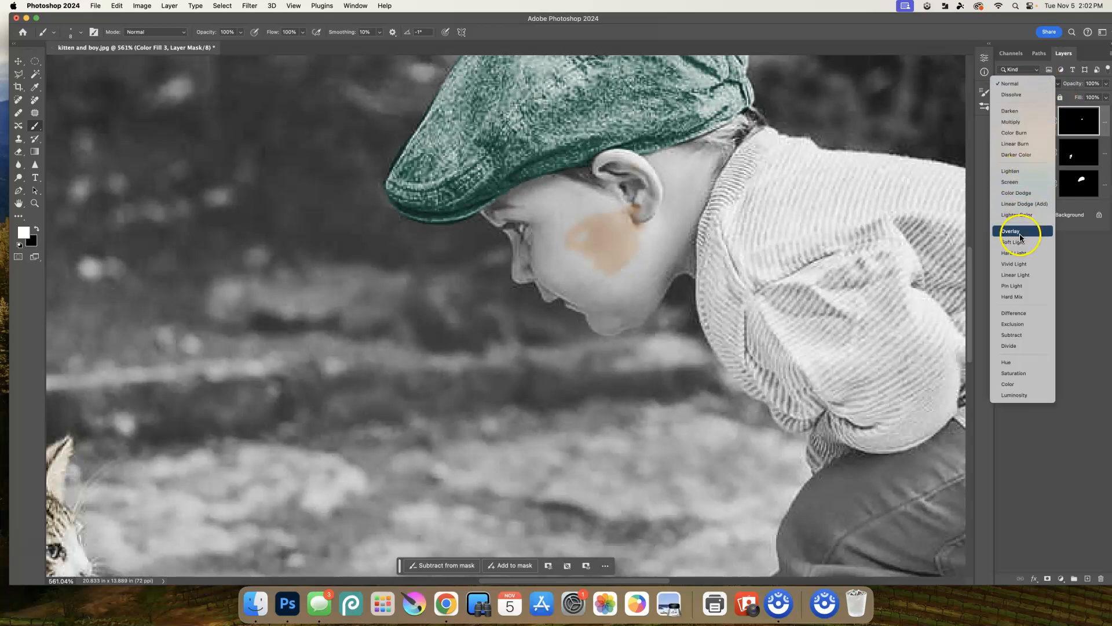
click(1015, 373)
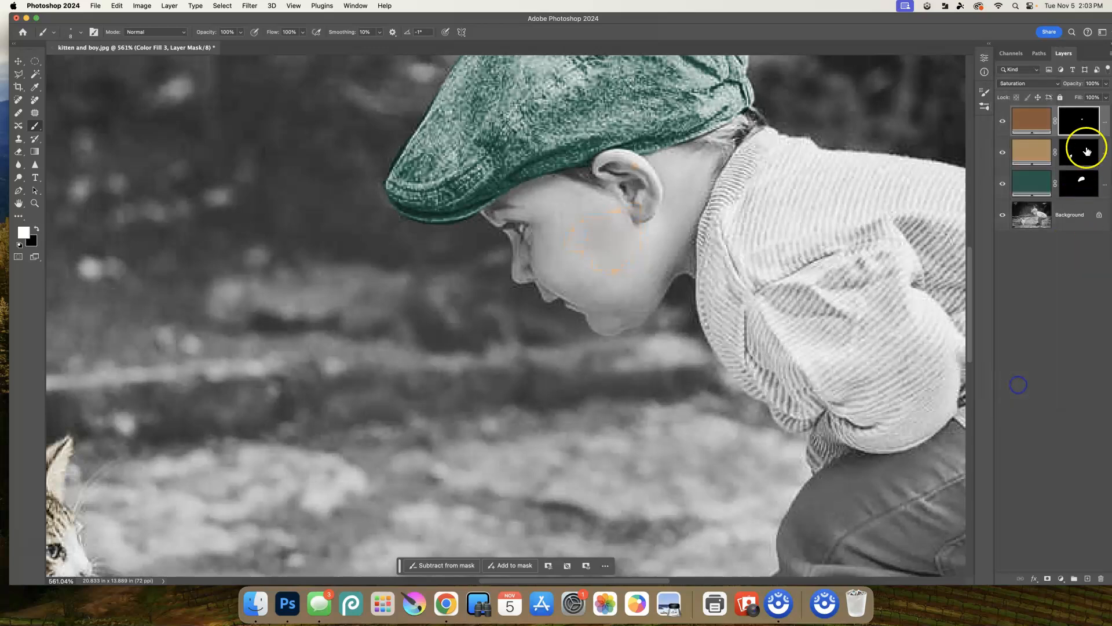
click(1051, 117)
click(1028, 84)
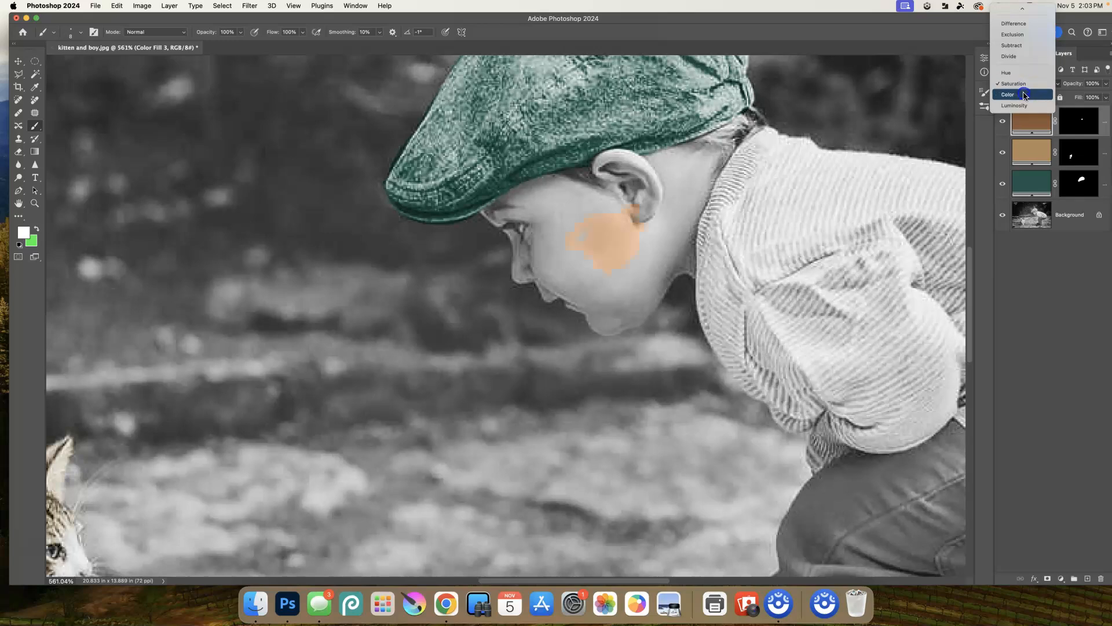
click(1024, 95)
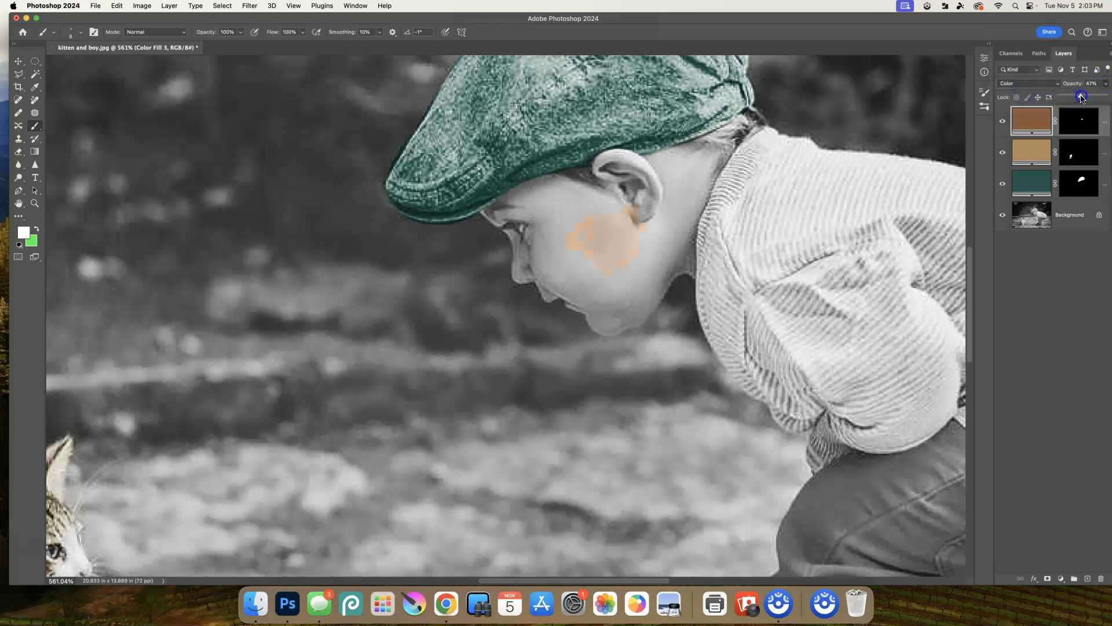
Step: Change the skin fill layer's color to the darker brown #784d30
double_click(1032, 120)
click(791, 228)
mouse_move(792, 227)
mouse_down()
mouse_move(782, 204)
mouse_move(794, 218)
mouse_move(797, 196)
mouse_move(774, 204)
mouse_move(801, 224)
mouse_up()
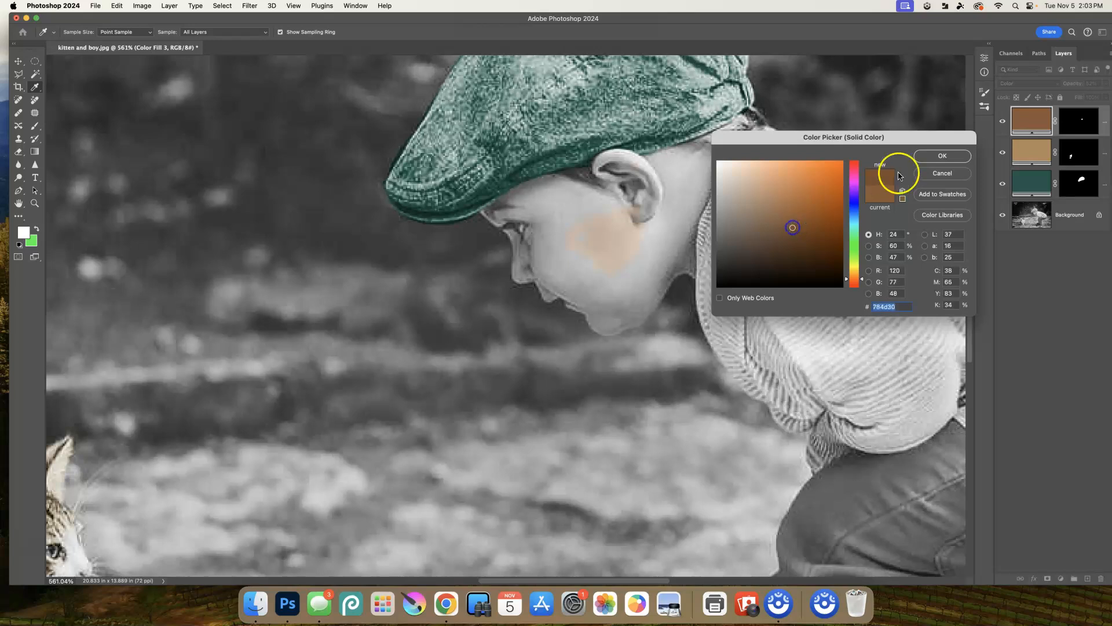
click(930, 155)
Step: Paint white on the skin fill layer's mask along the area behind the boy's ear
key(super+alt+shift+n)
drag(687, 181, 652, 227)
key(Delete)
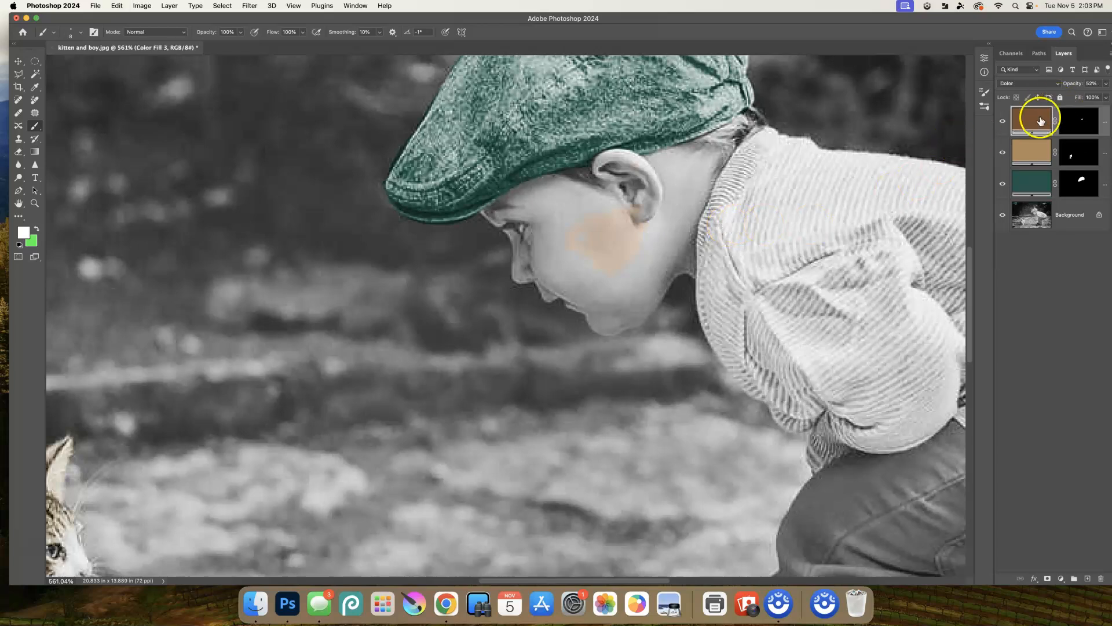
click(1082, 123)
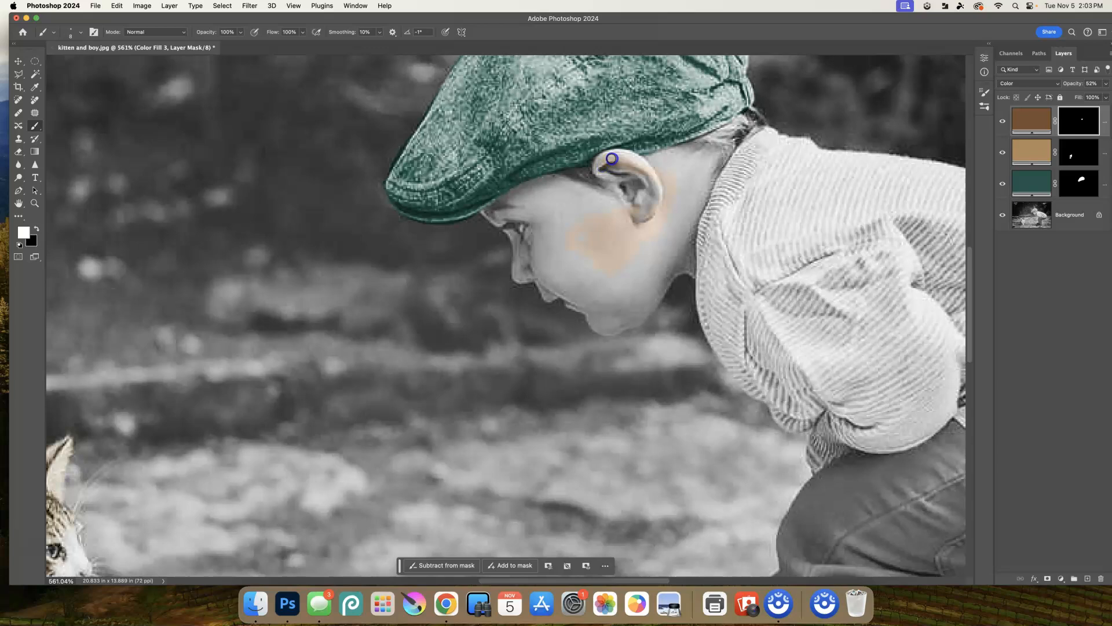
Step: Start saving the document in Photoshop format as practice.psd, with the Desktop as the location
click(93, 5)
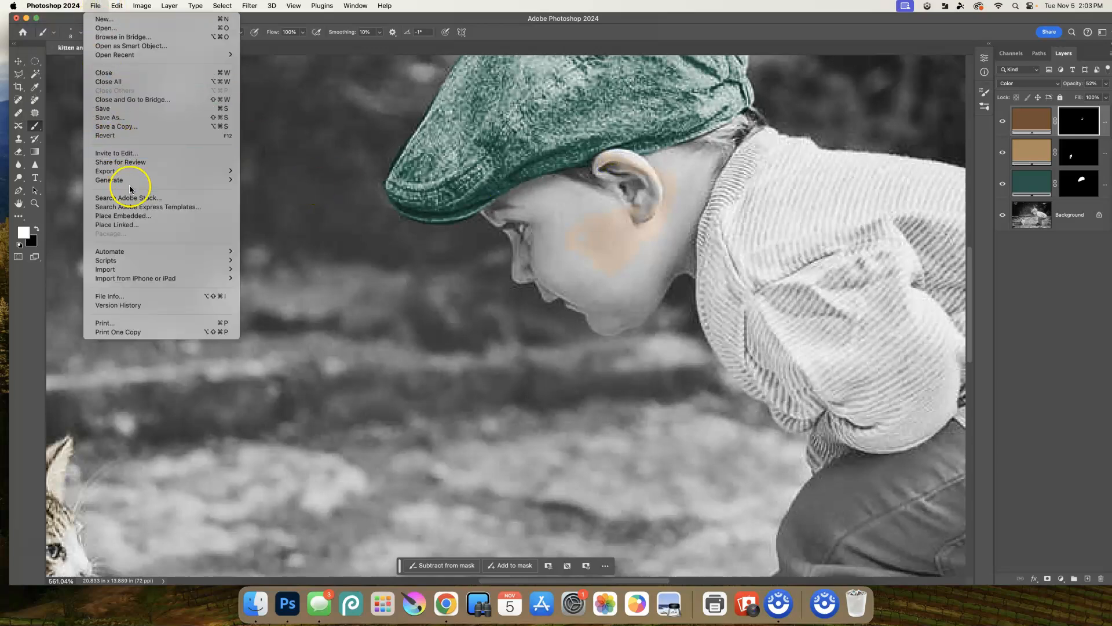
click(128, 127)
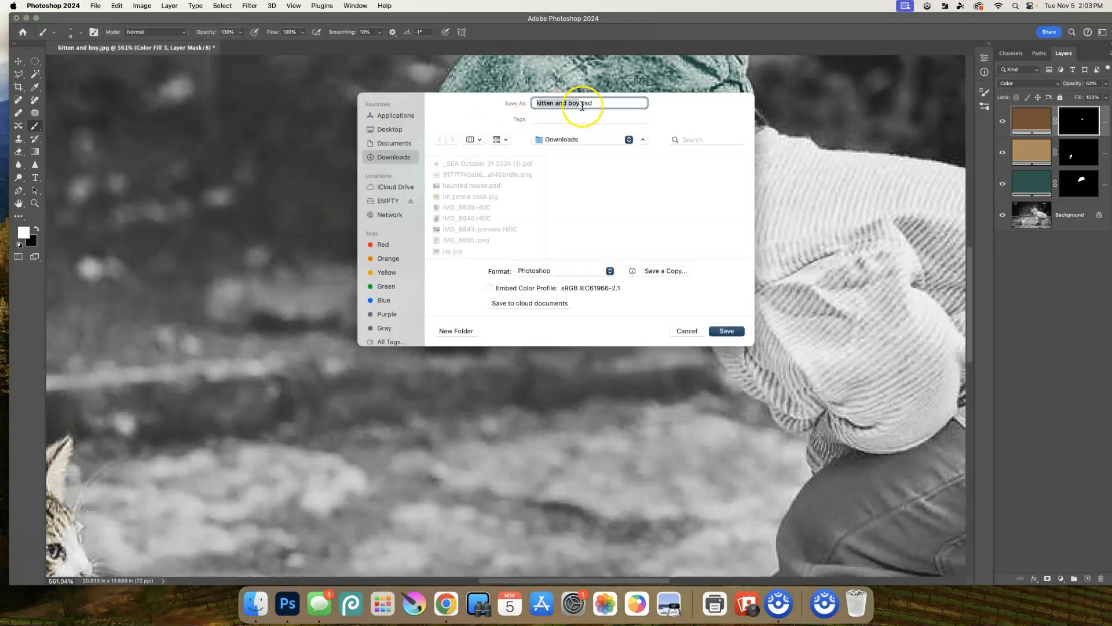
text(ice)
click(631, 140)
click(651, 142)
click(644, 140)
click(624, 142)
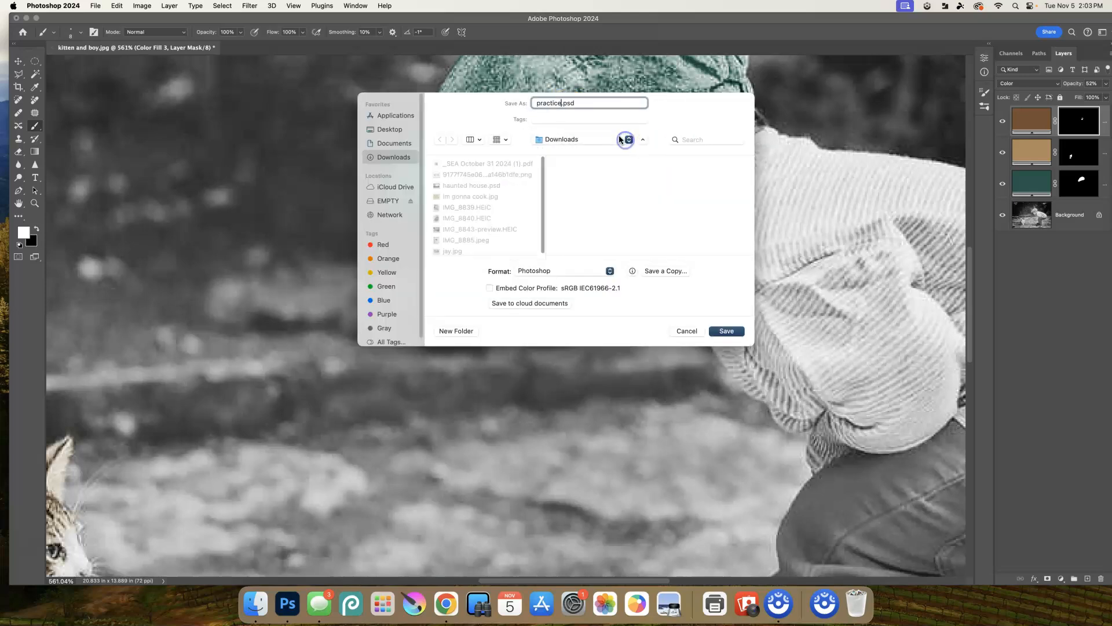
click(625, 141)
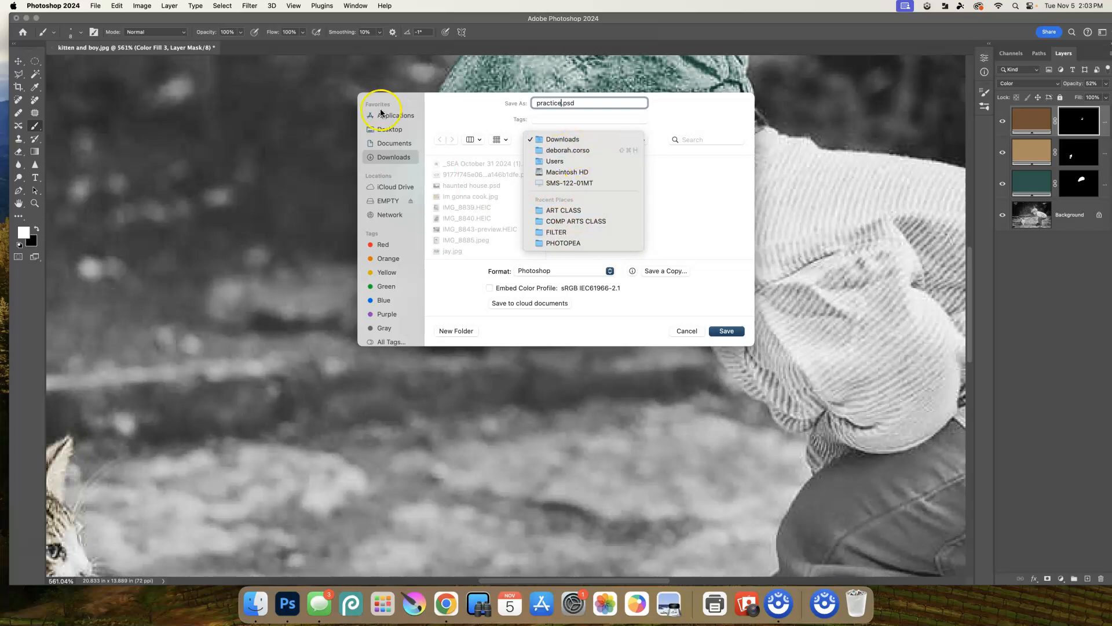
click(387, 130)
click(385, 130)
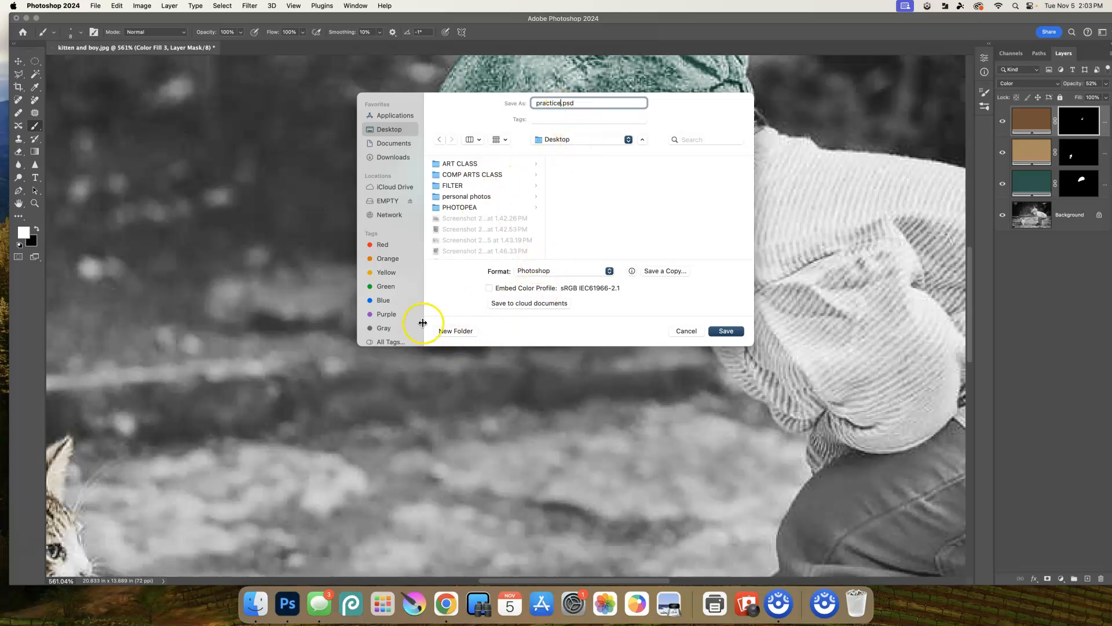
Step: Create a folder named COLORIZE on the Desktop and save practice.psd in it
click(454, 330)
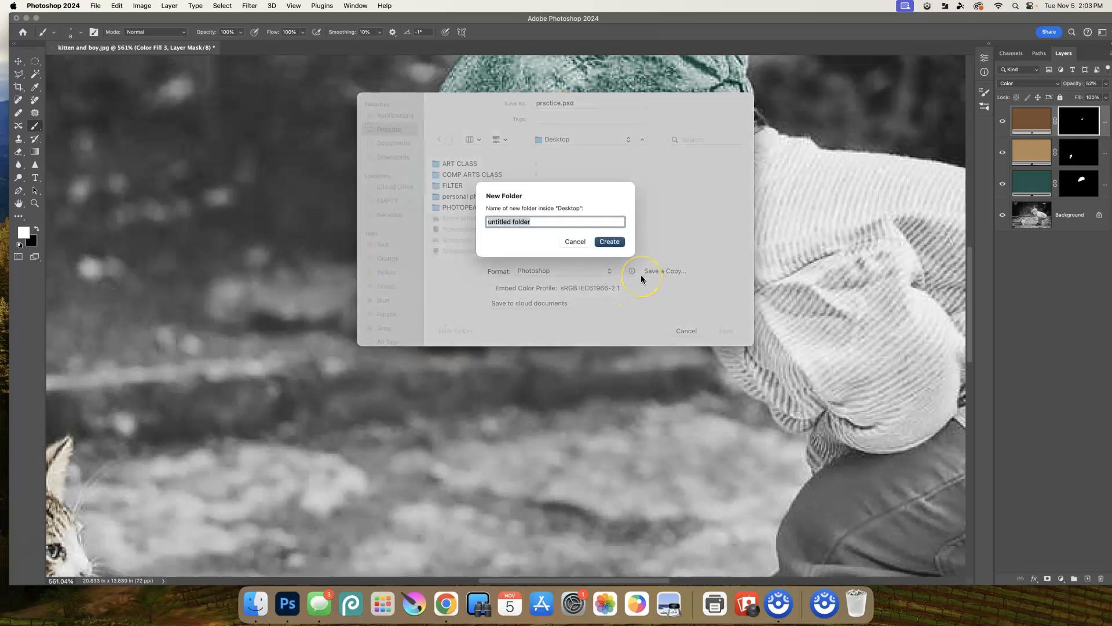
text(COLORIZE)
click(605, 241)
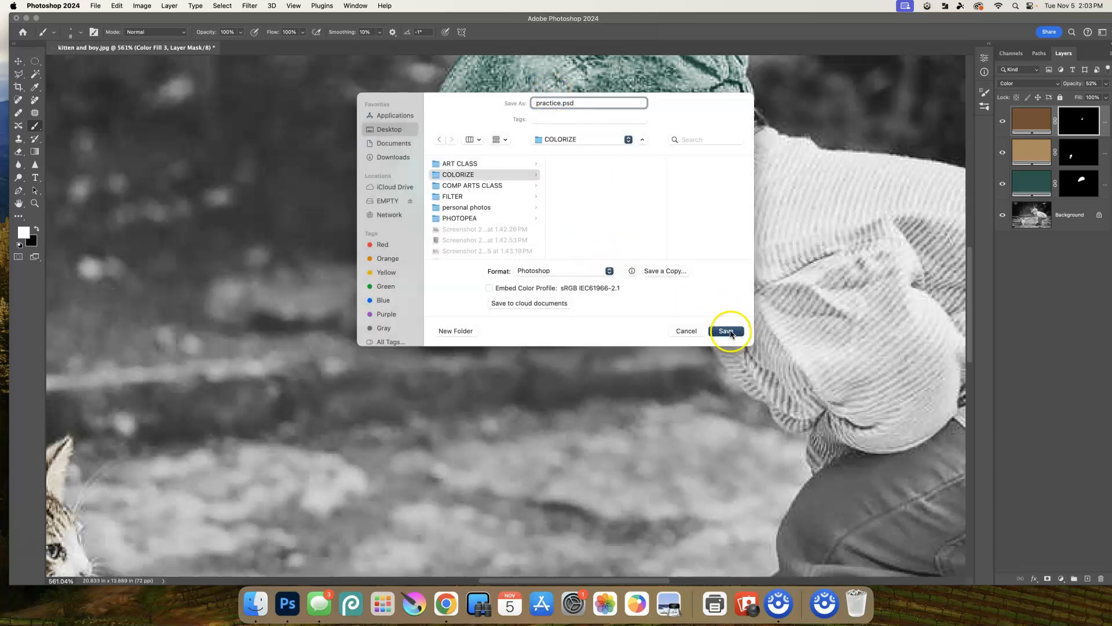
click(727, 331)
click(674, 268)
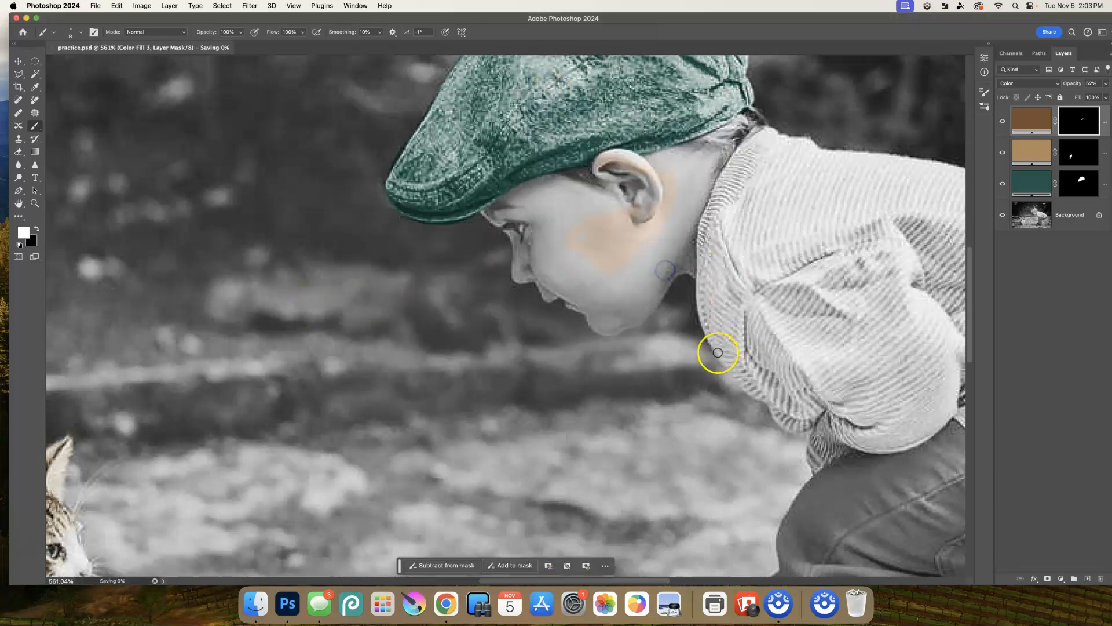